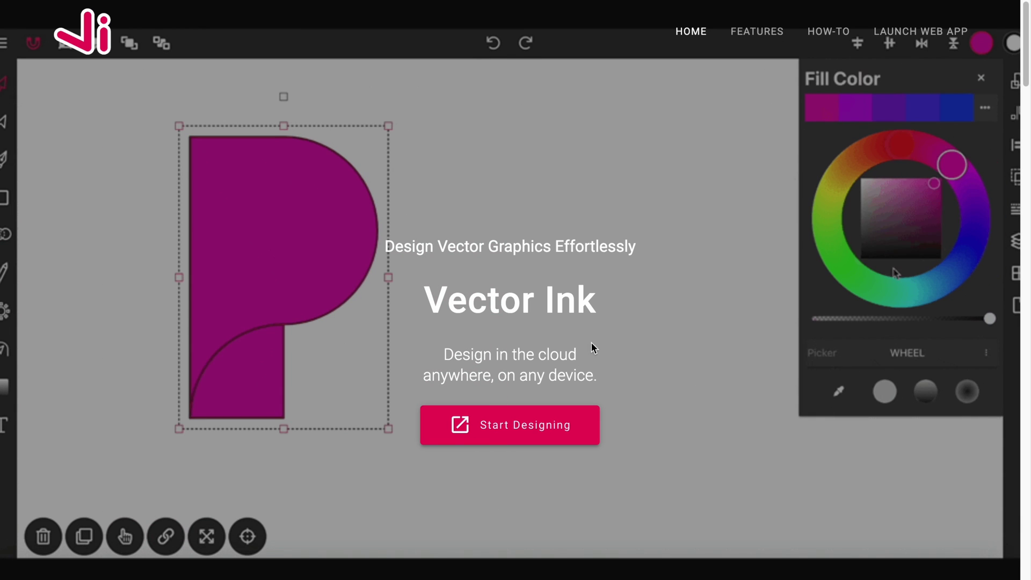
Launch Vector Ink and create a new document from the Default 700 x 700 px preset.
click(519, 438)
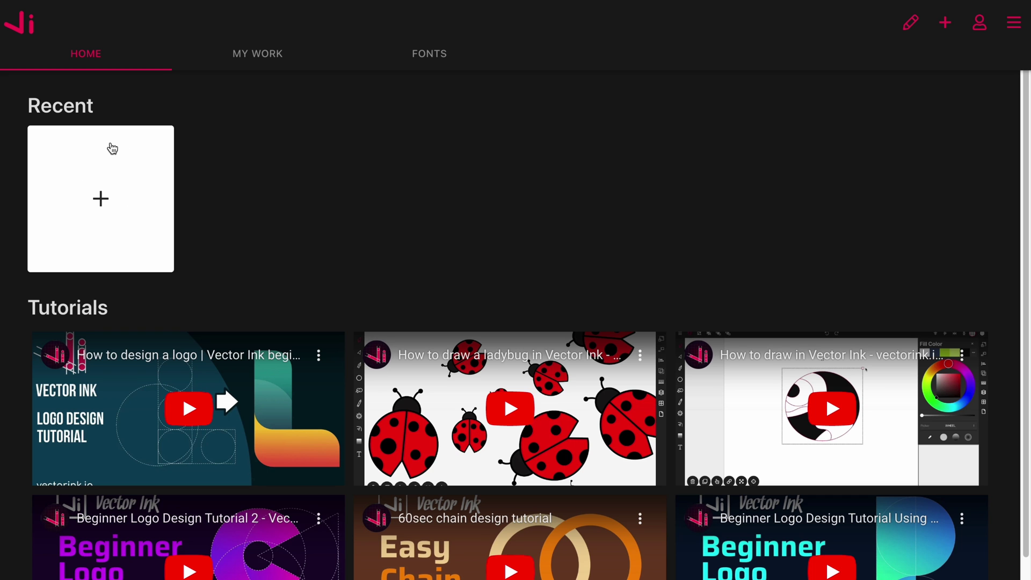
click(103, 206)
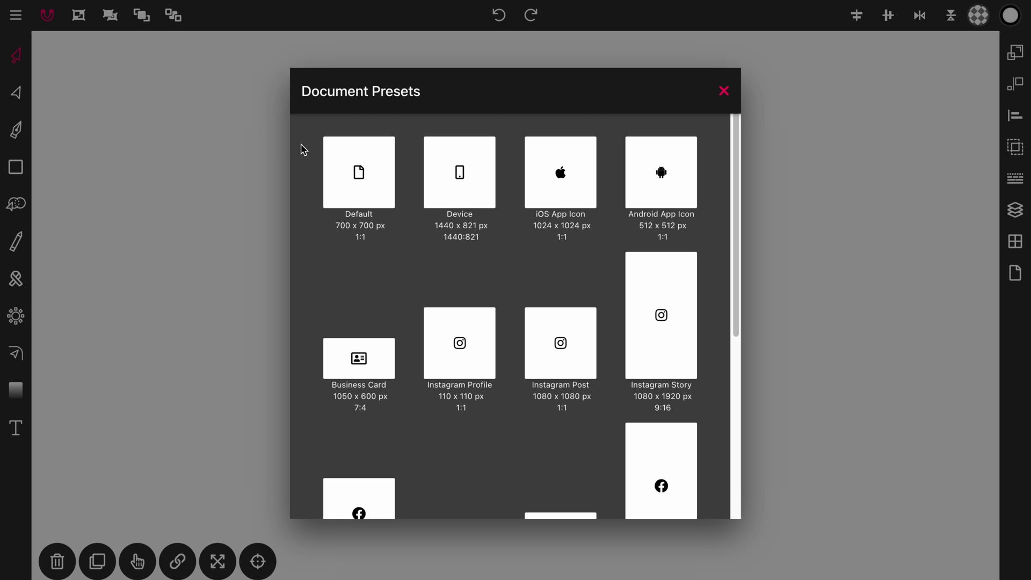
click(359, 190)
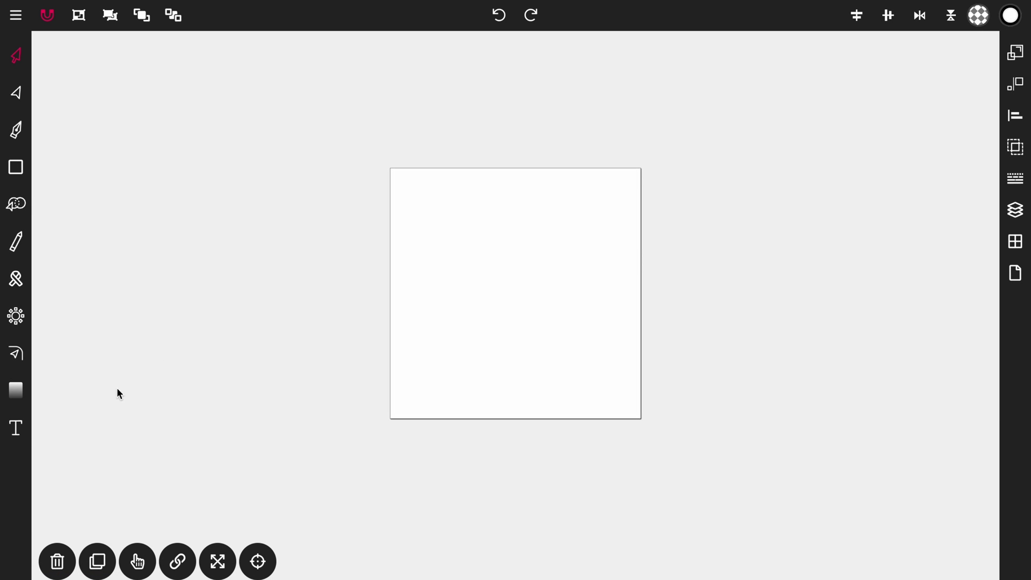
Place the text 'SJ' set in the Constantine_Bold font on the page.
click(18, 433)
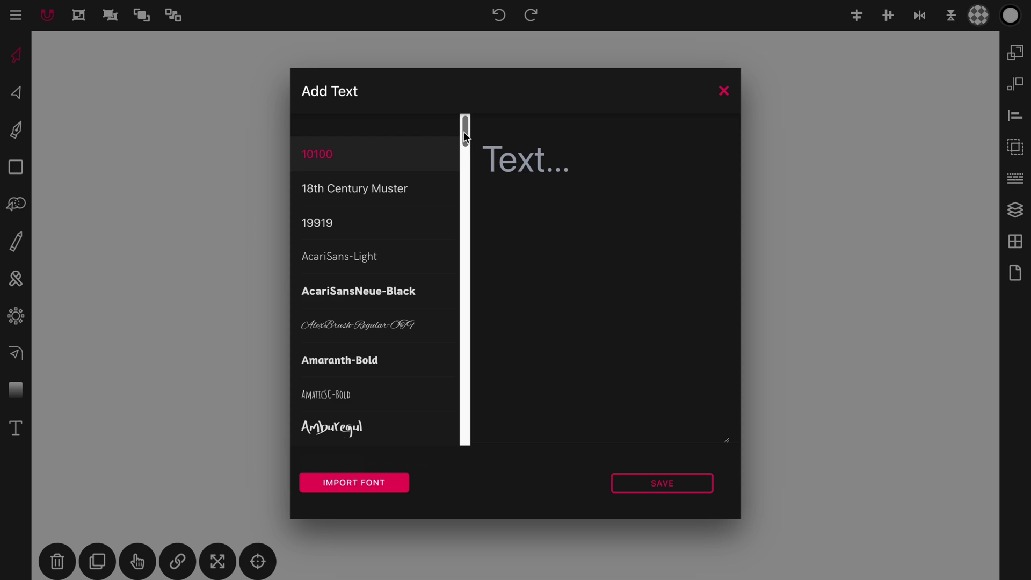
drag(466, 138, 450, 229)
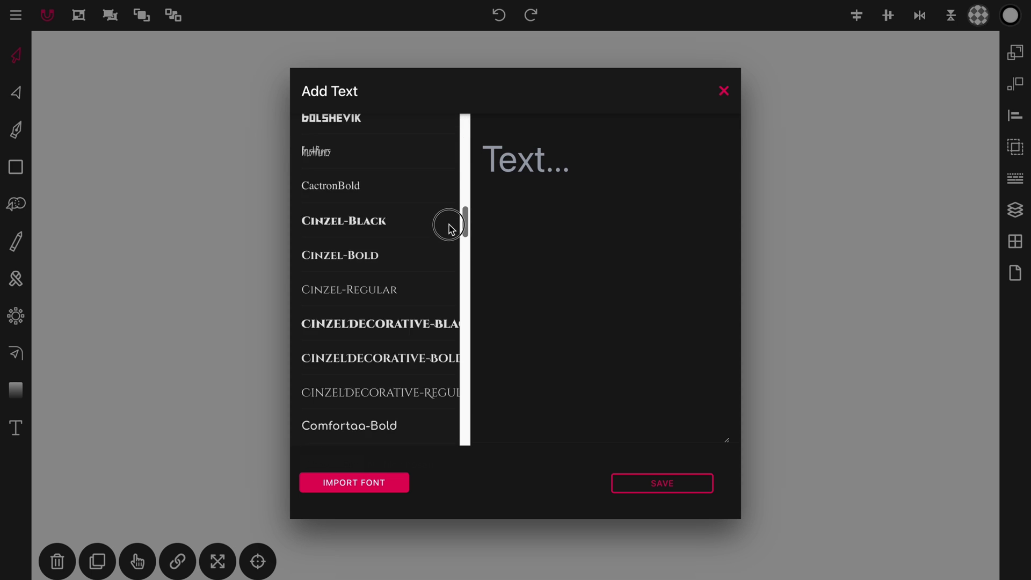
scroll(449, 230, down, 2)
click(367, 379)
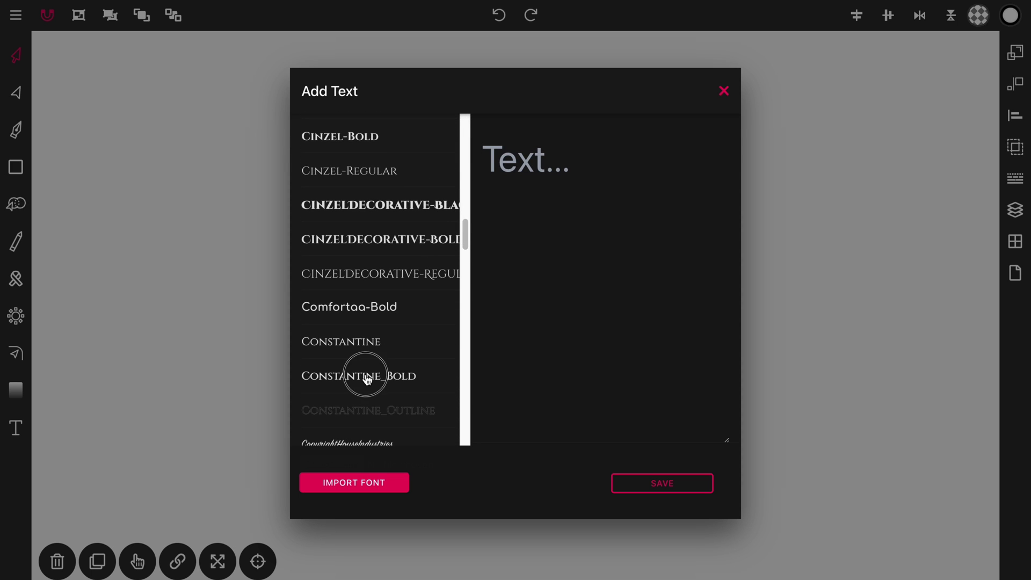
click(533, 160)
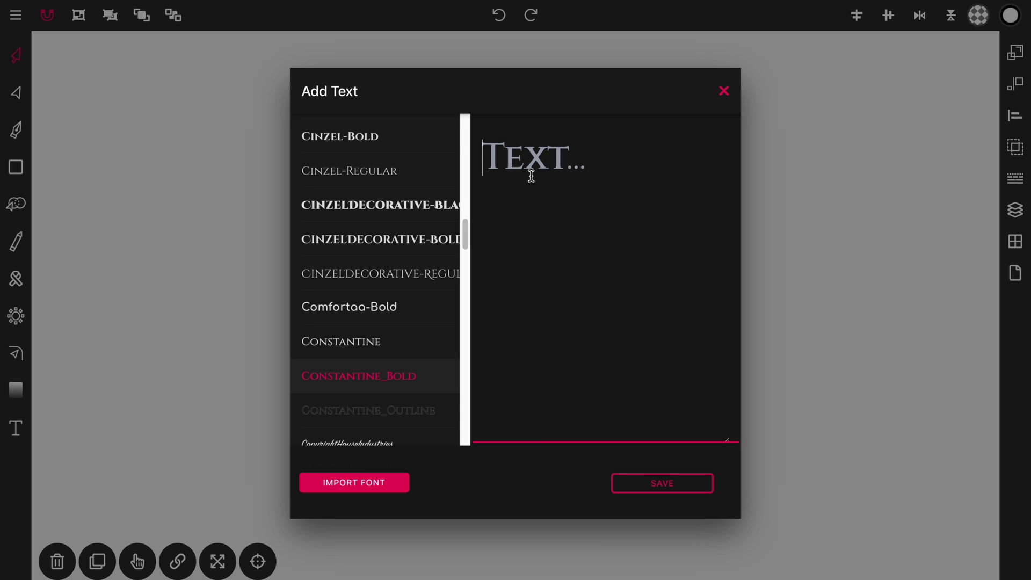
text(SJ)
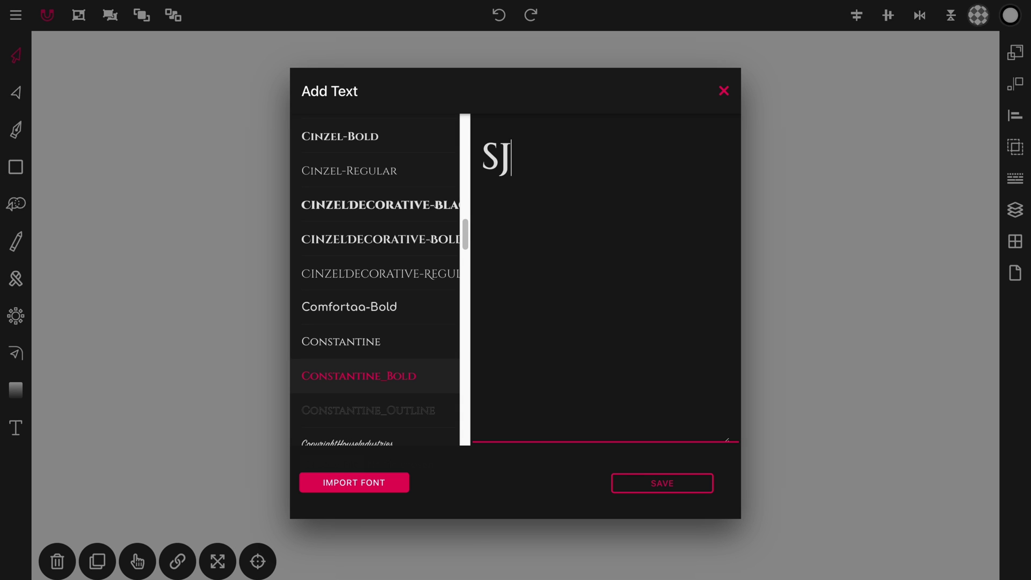
click(664, 486)
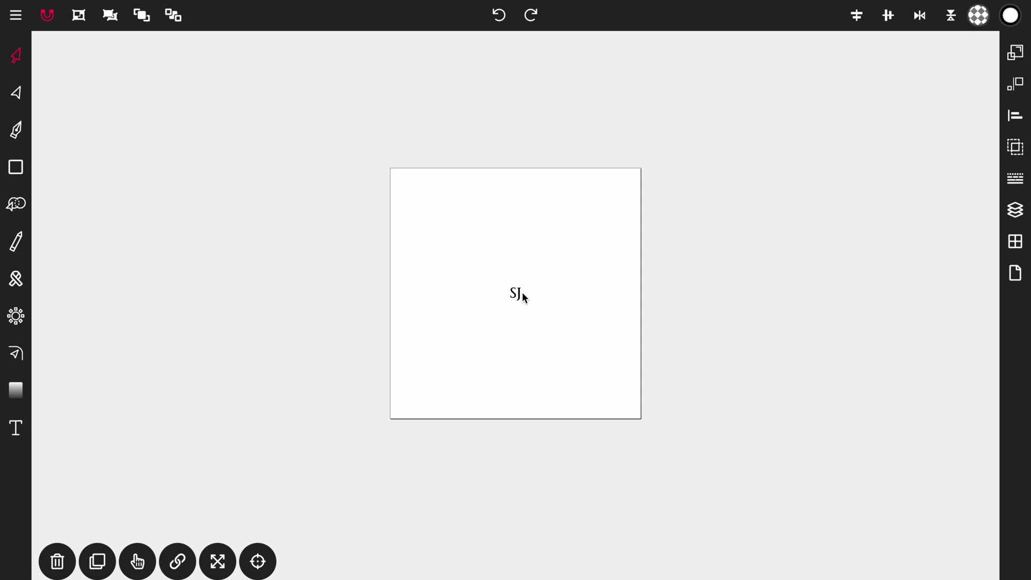
Scale the SJ text up from its top-right handle to fill most of the page.
click(521, 293)
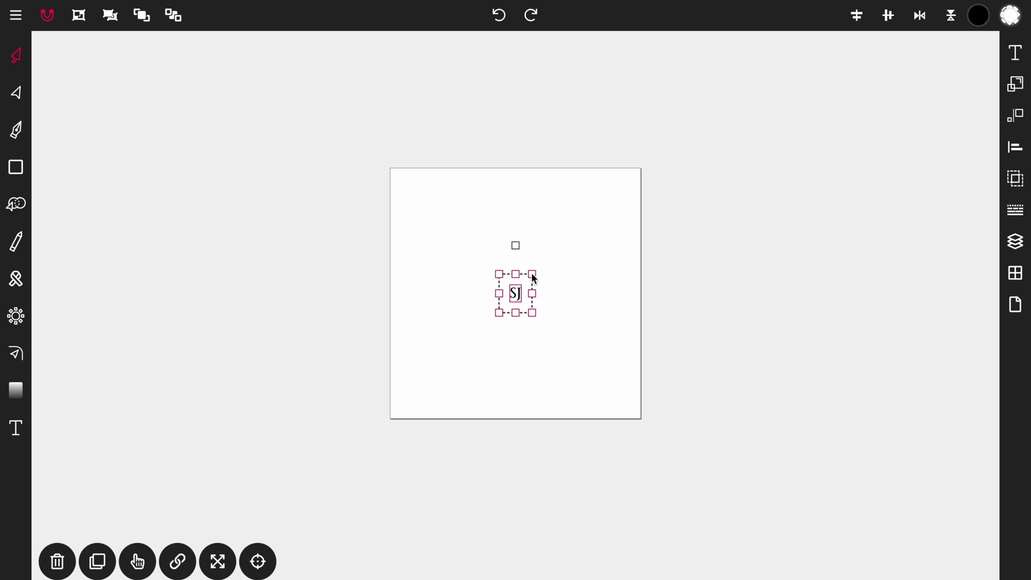
drag(533, 276, 533, 276)
drag(534, 276, 644, 87)
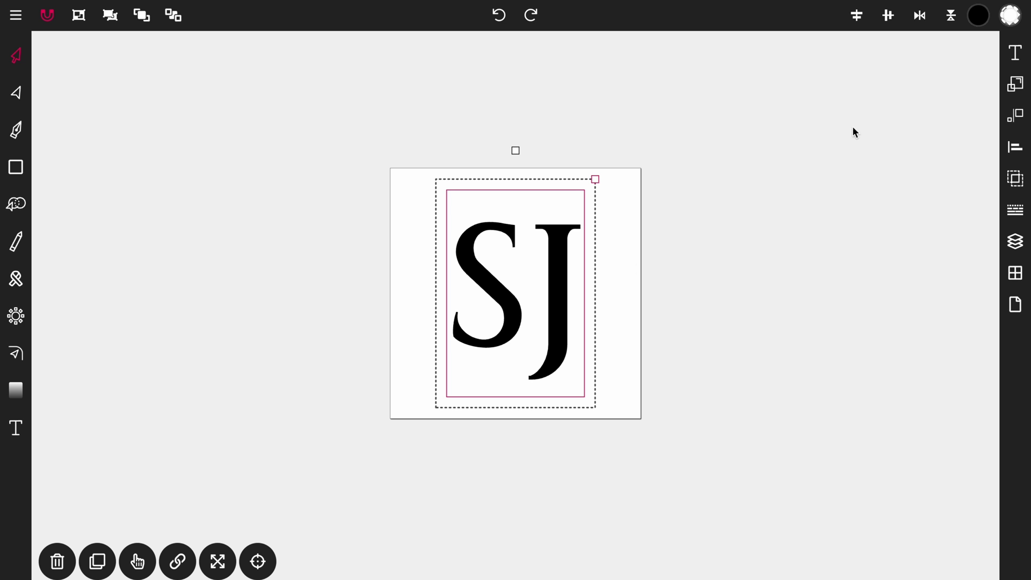
Convert the SJ text into vector paths with Text to Path.
click(1016, 56)
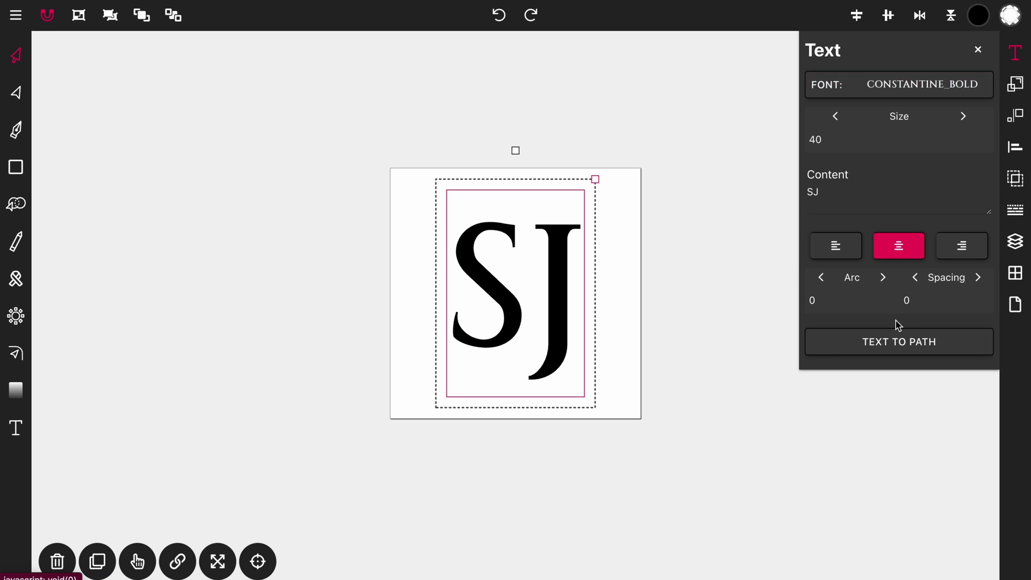
click(889, 355)
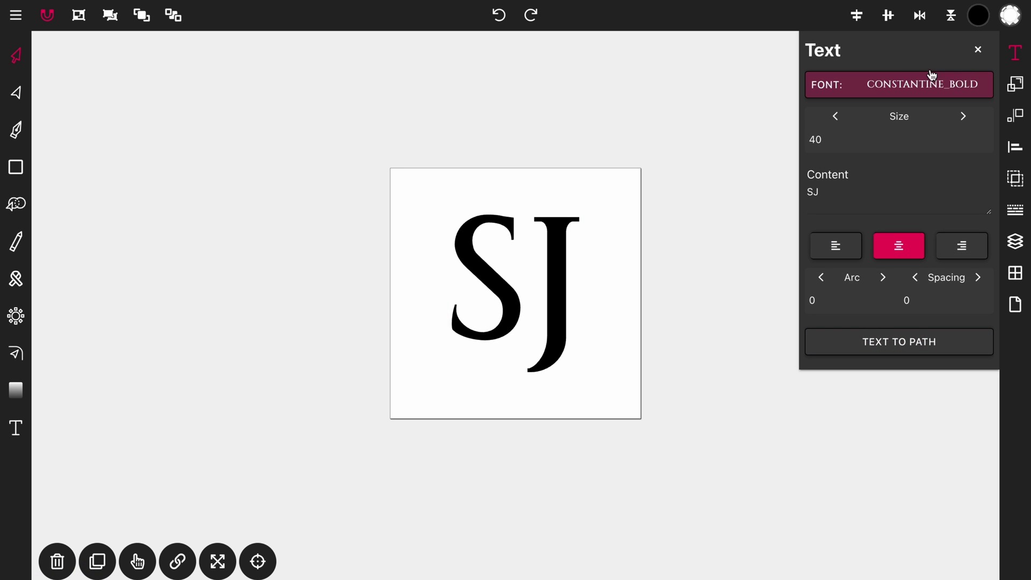
click(979, 50)
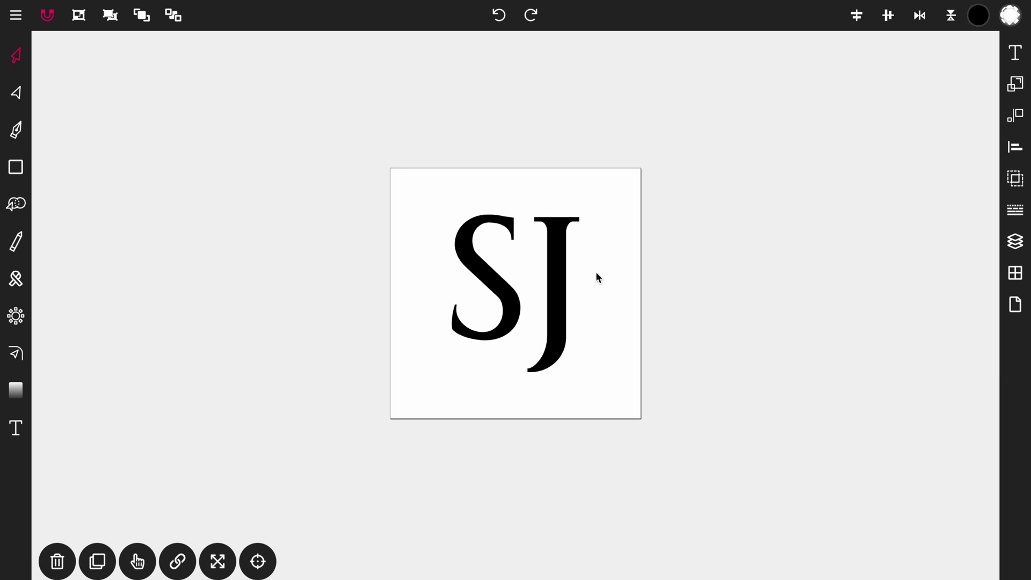
Separate the SJ outlines into individual letter paths using the Path panel.
click(567, 271)
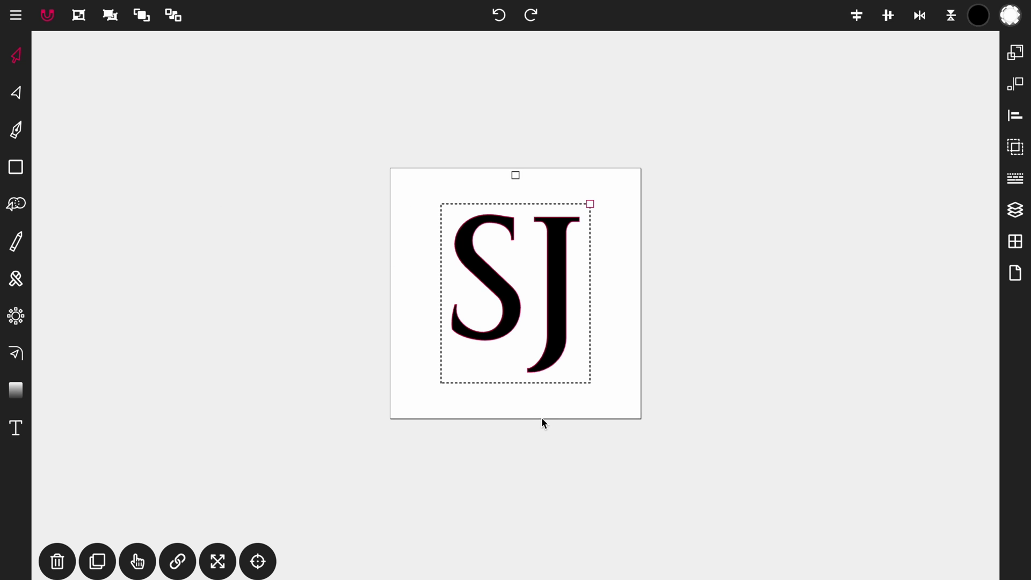
click(653, 311)
click(559, 258)
click(649, 292)
click(559, 268)
click(17, 92)
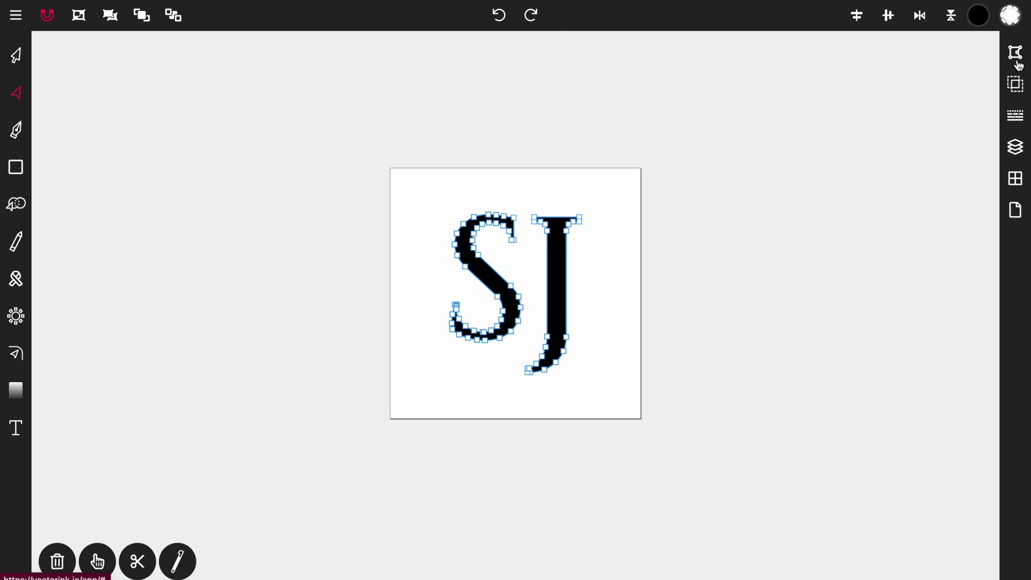
click(1015, 54)
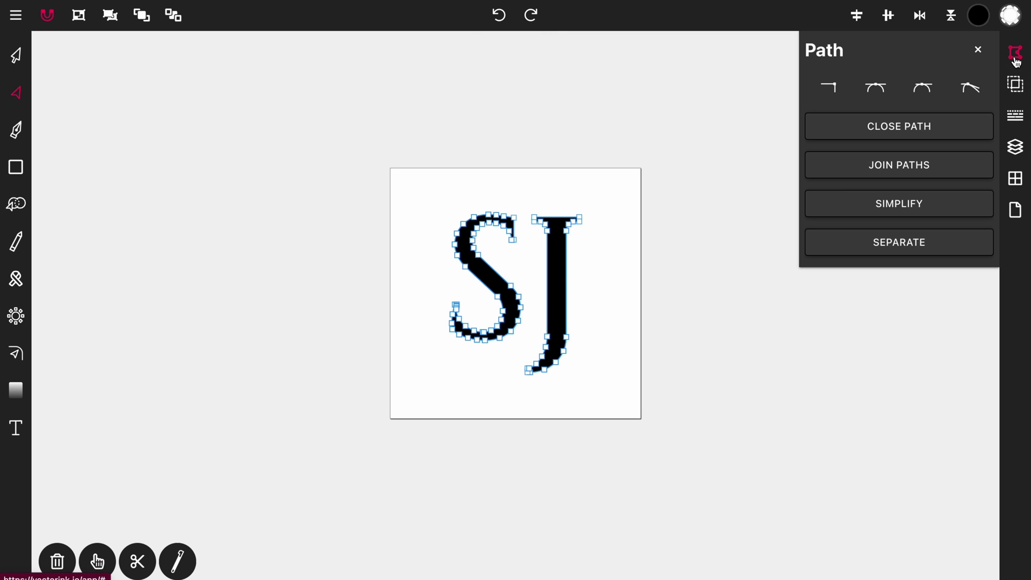
click(906, 252)
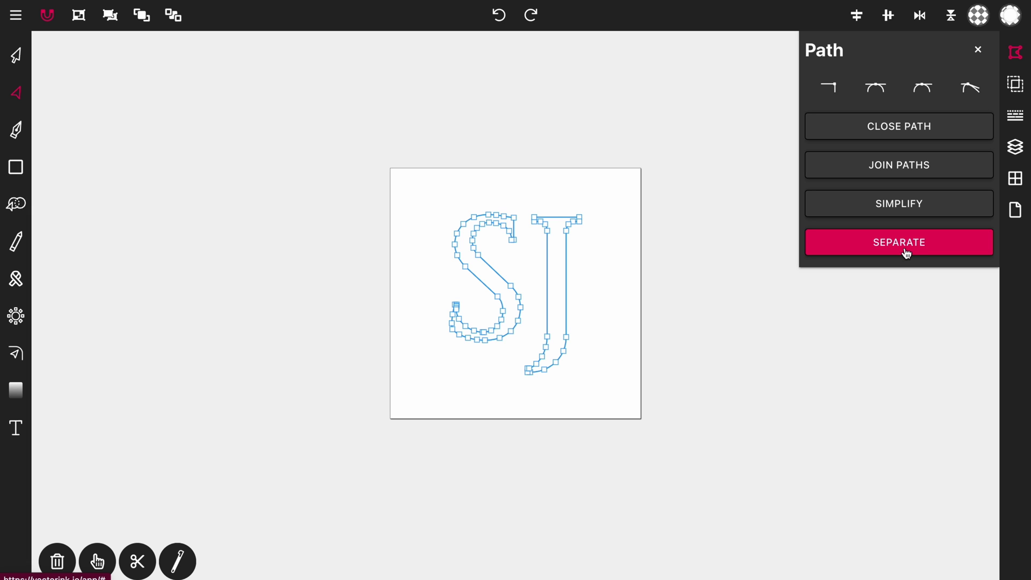
Set the letters' fill to fully opaque black, then deselect them.
click(978, 17)
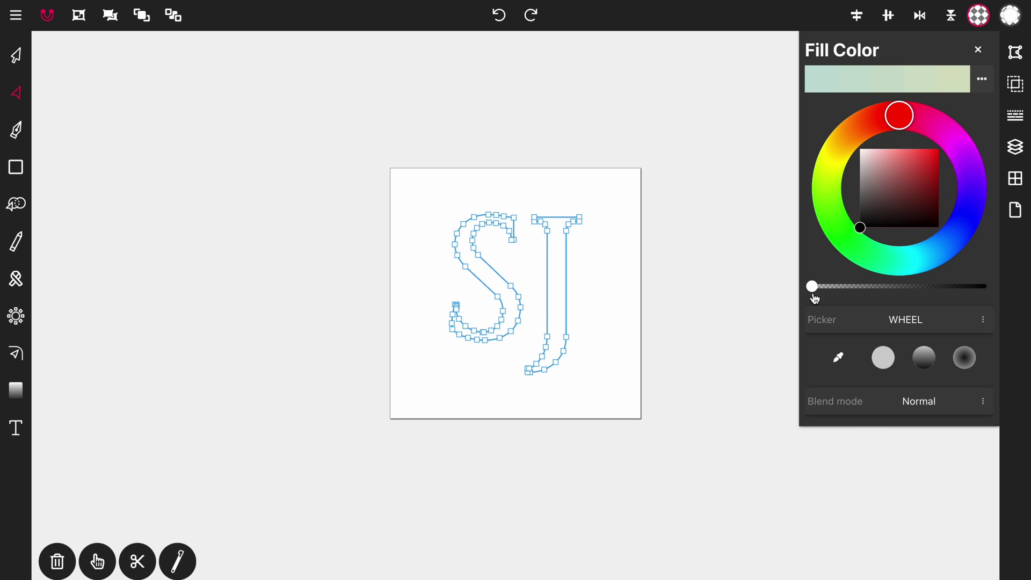
drag(814, 292, 991, 289)
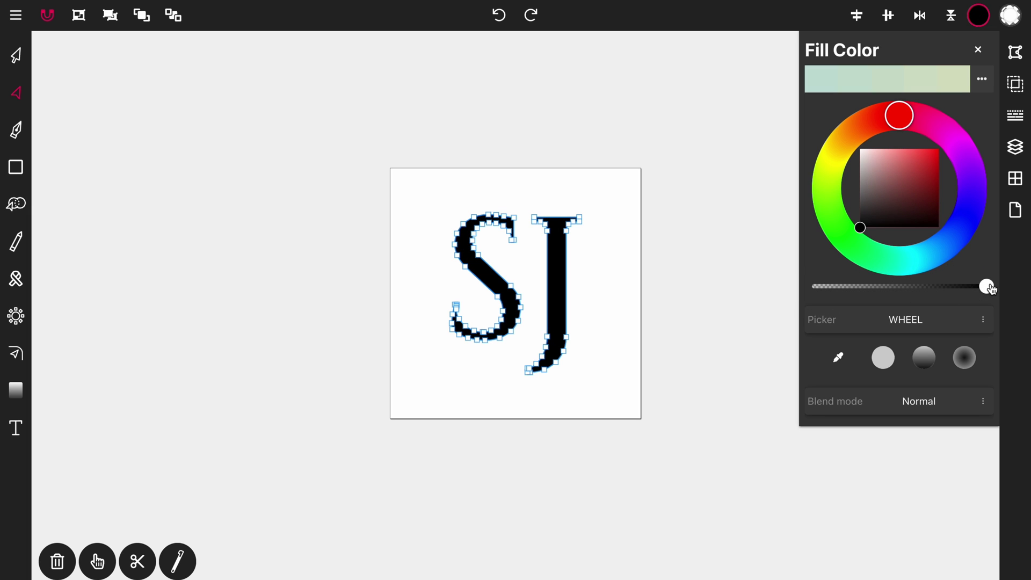
click(979, 49)
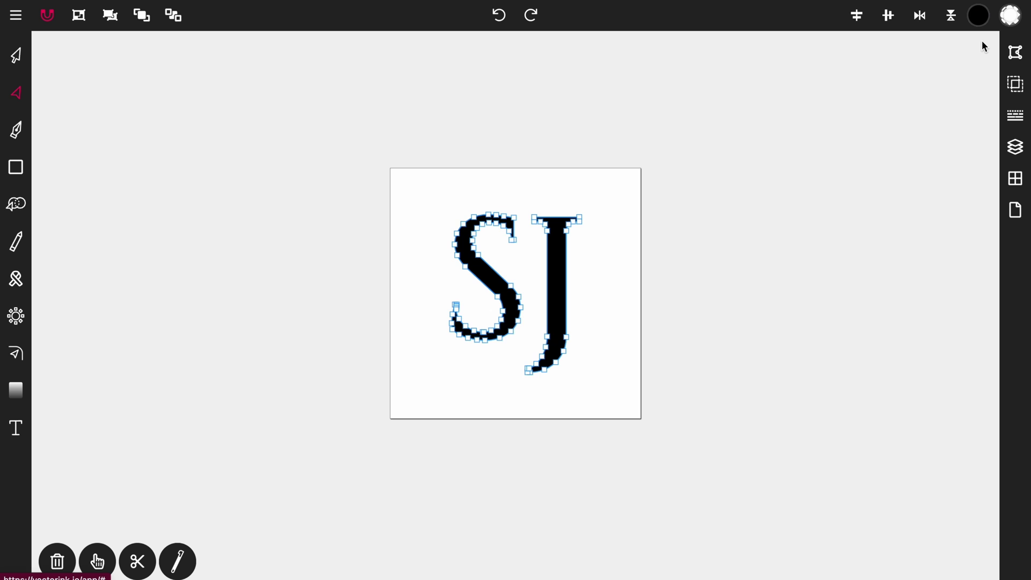
click(785, 149)
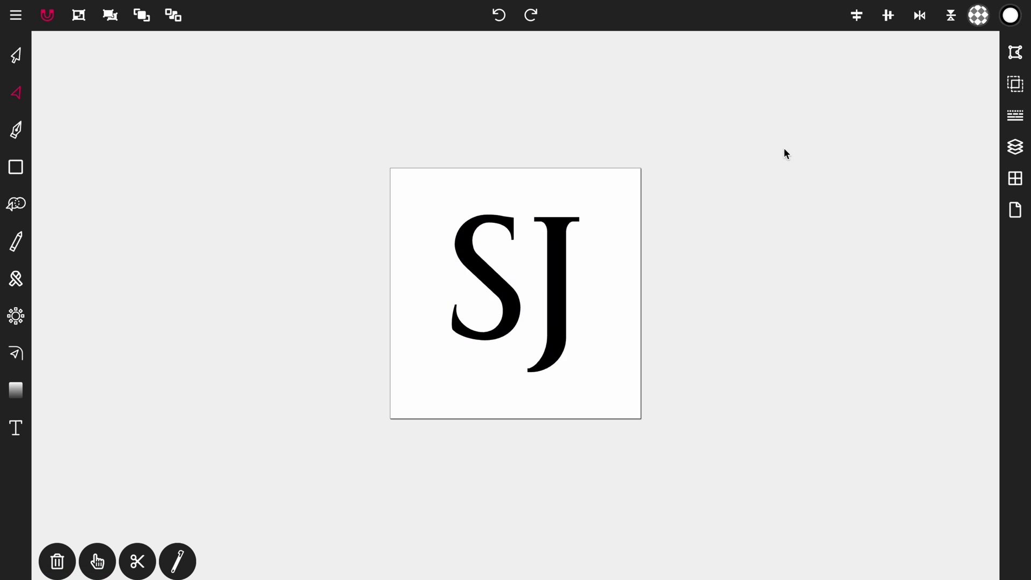
Move the J left onto the middle of the S with snapping turned off.
click(15, 58)
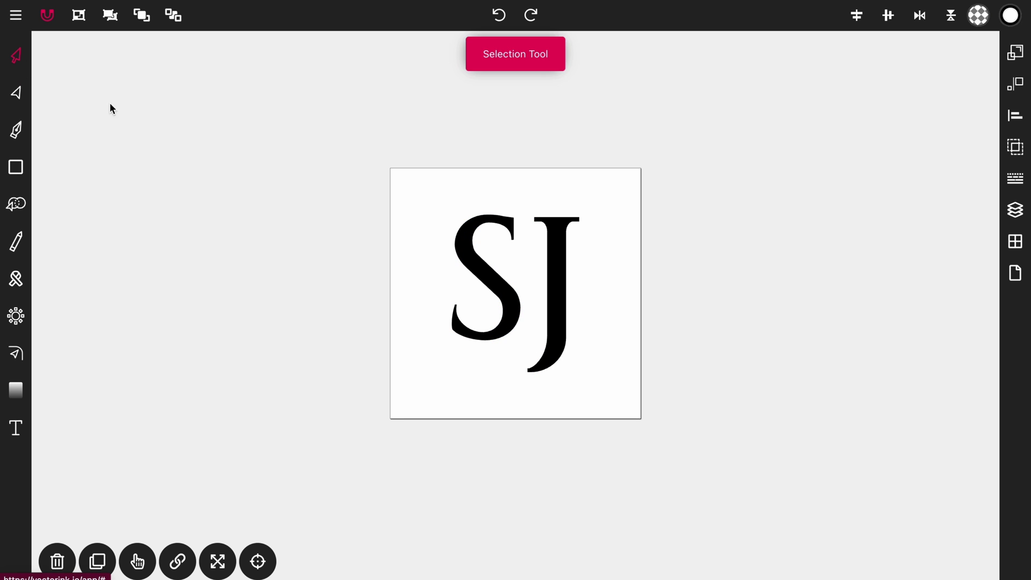
click(564, 258)
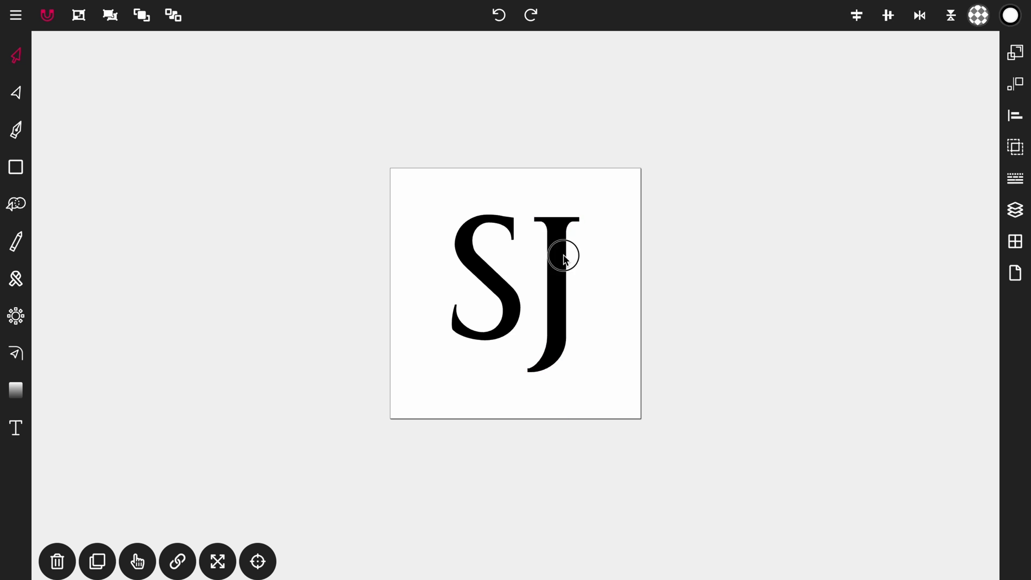
drag(647, 320, 584, 313)
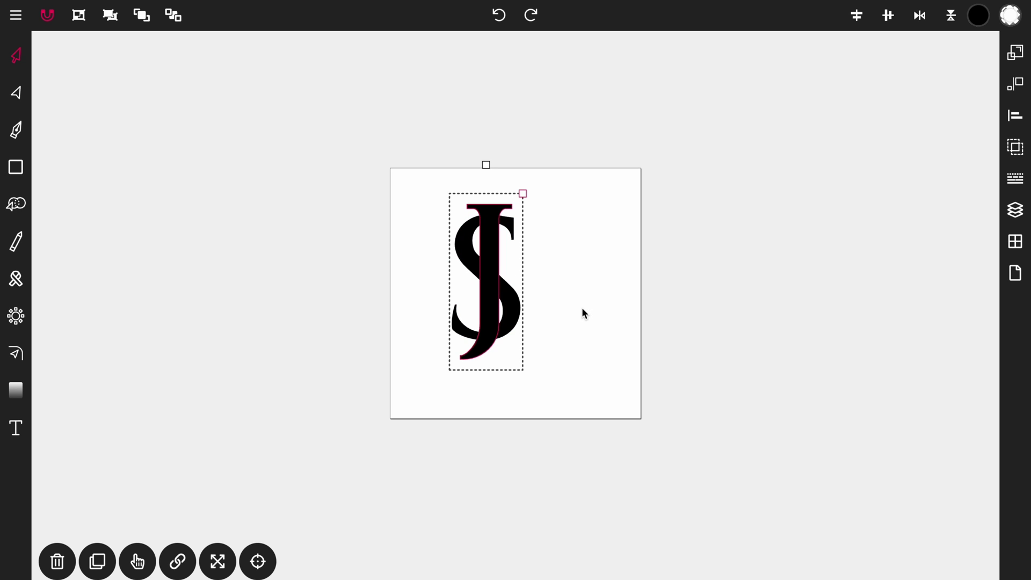
mouse_move(562, 275)
mouse_down()
mouse_move(516, 265)
mouse_move(539, 258)
mouse_move(553, 267)
mouse_up()
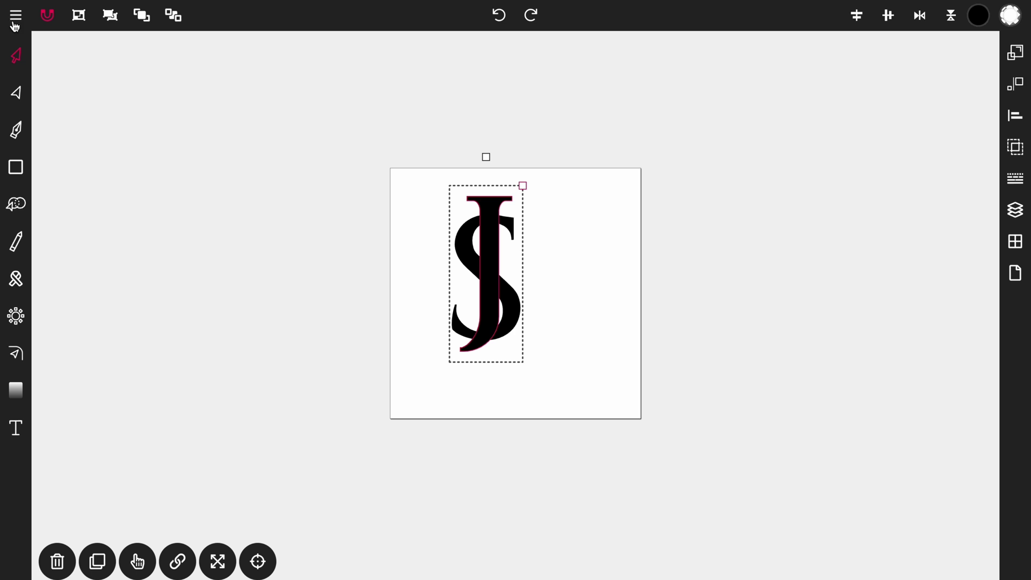
click(47, 20)
drag(515, 255, 514, 259)
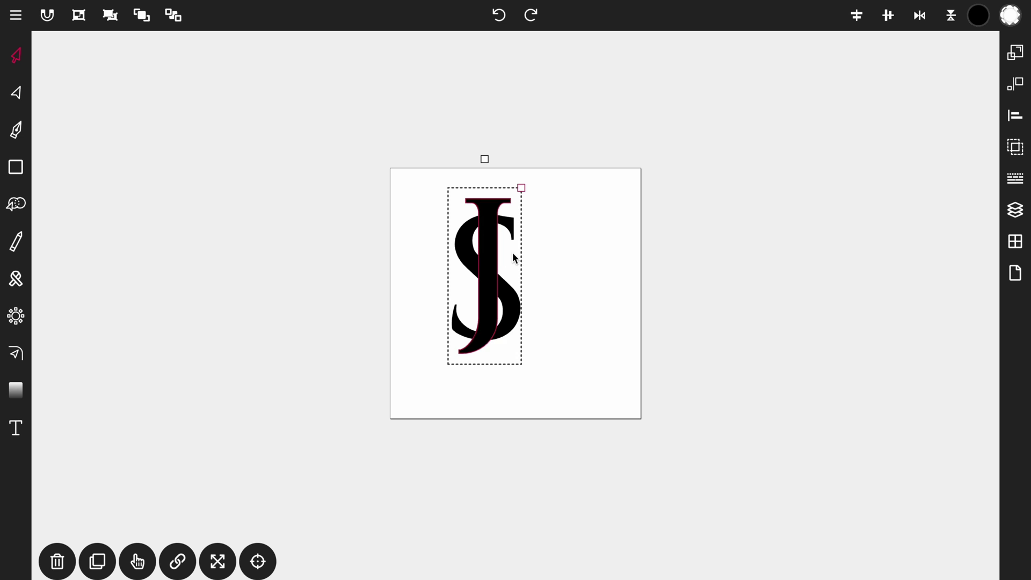
click(534, 279)
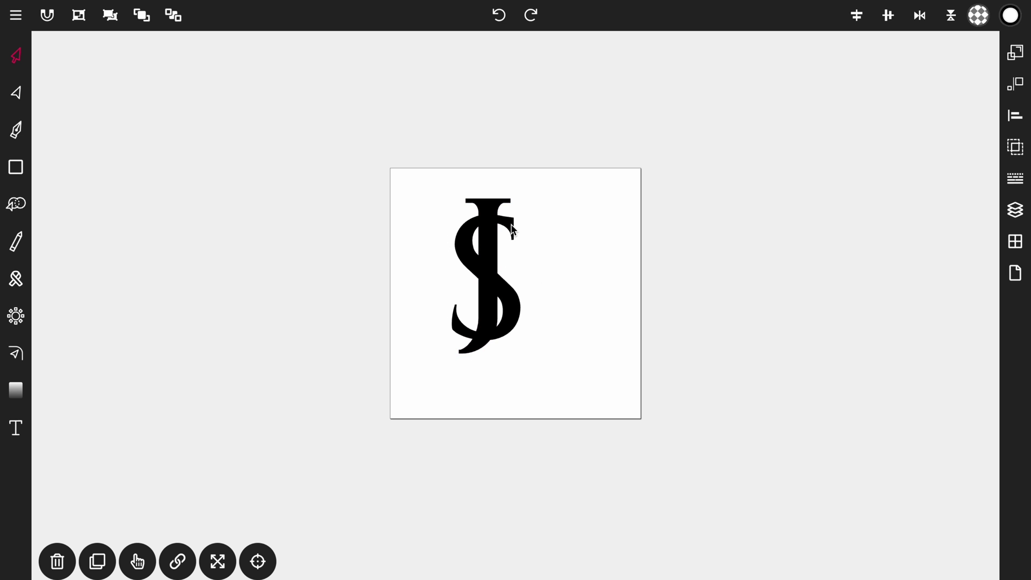
Marquee-select both the S and J letters together.
scroll(512, 229, up, 5)
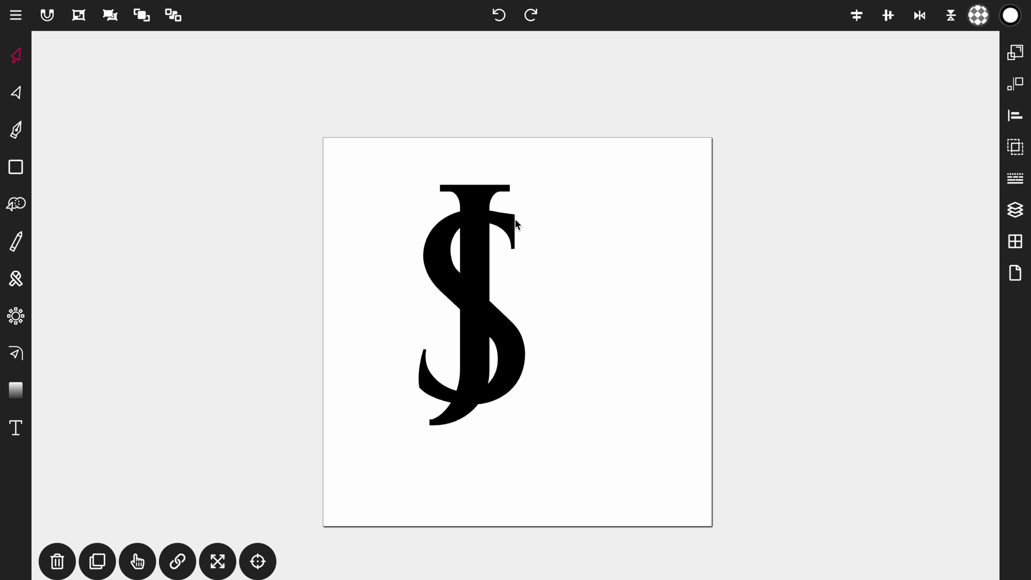
scroll(515, 218, up, 2)
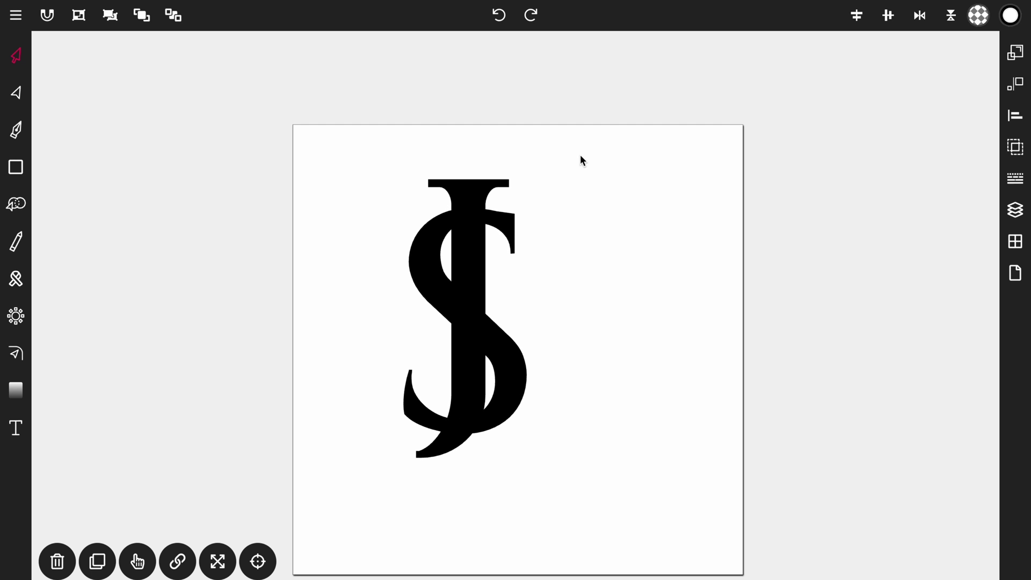
drag(581, 155, 314, 548)
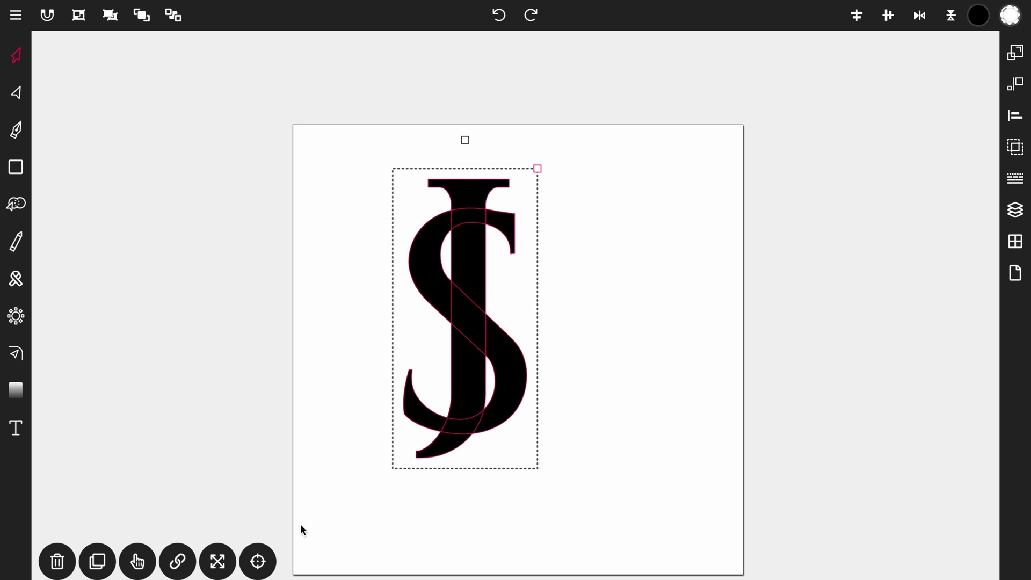
In Path Builder pencil mode, mark the S's top arc, diagonal and bottom arc inside the J stem.
click(21, 207)
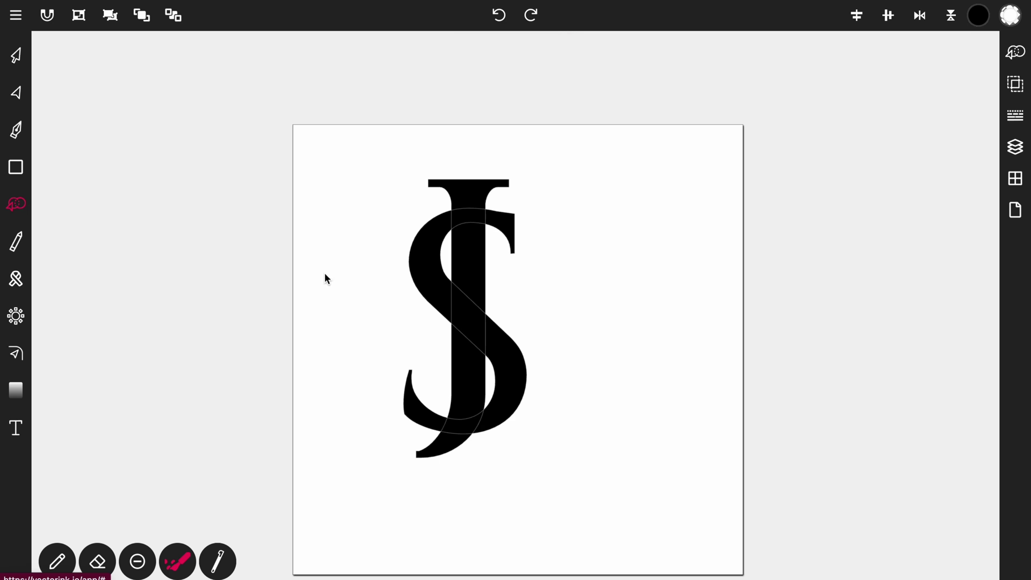
scroll(482, 267, up, 1)
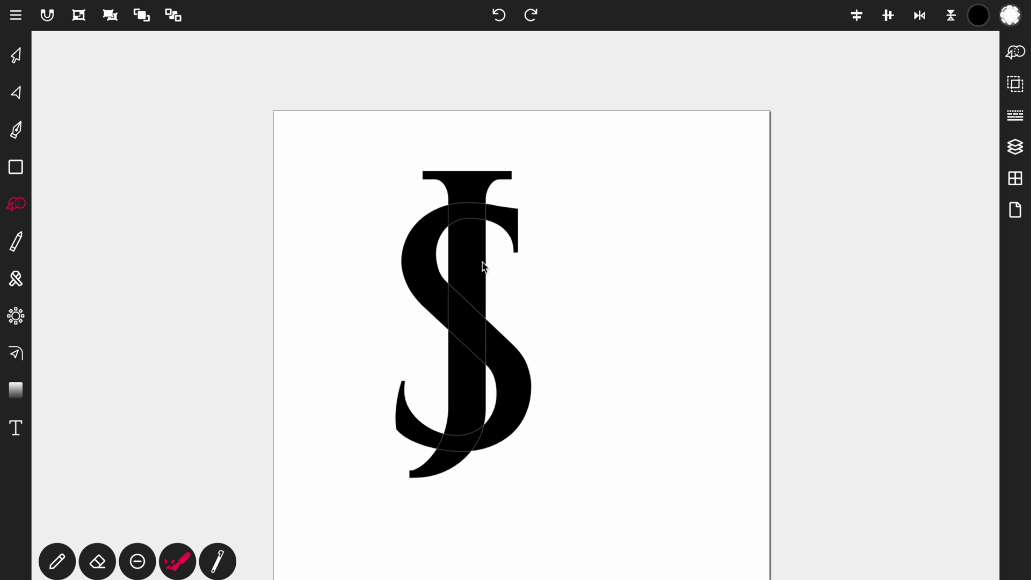
scroll(483, 266, up, 1)
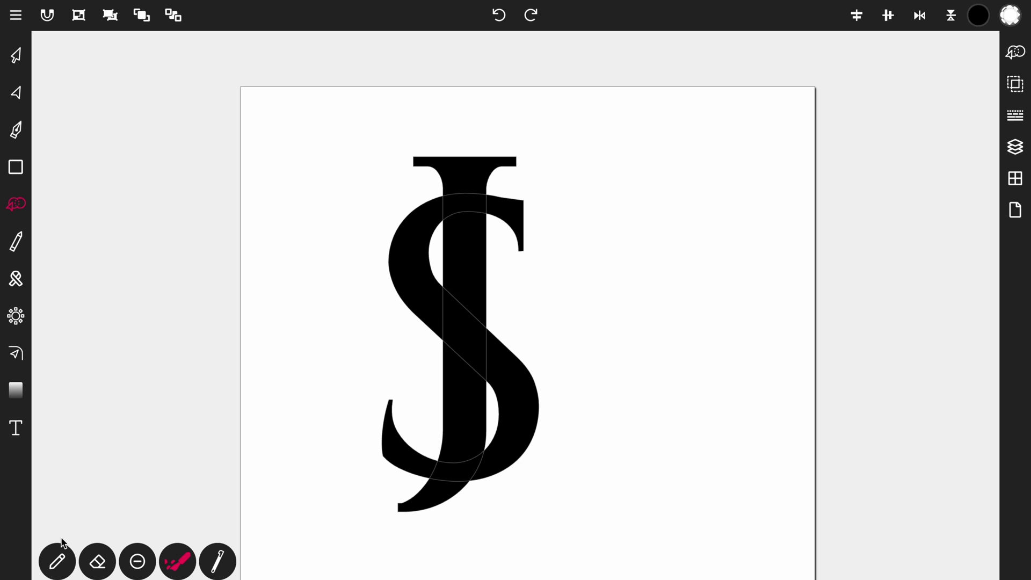
click(57, 561)
click(465, 211)
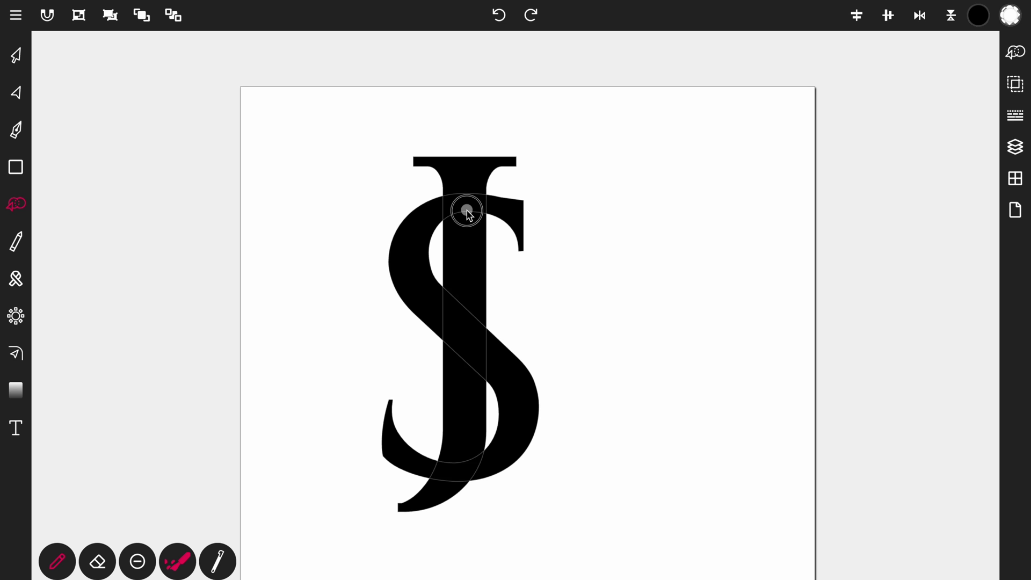
click(459, 356)
click(448, 480)
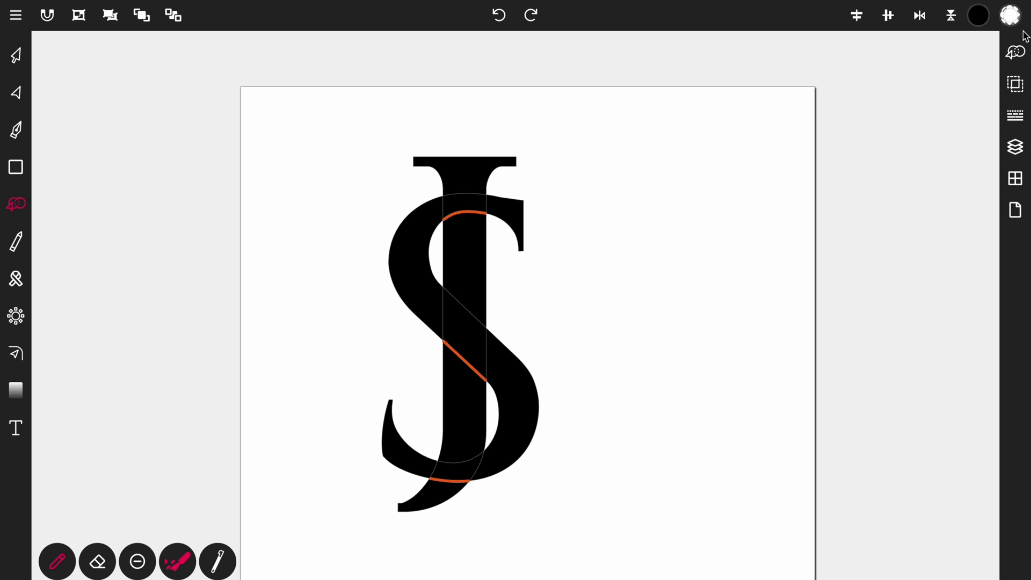
Build the marked edges into a new path with Result set to Replace None.
click(1015, 53)
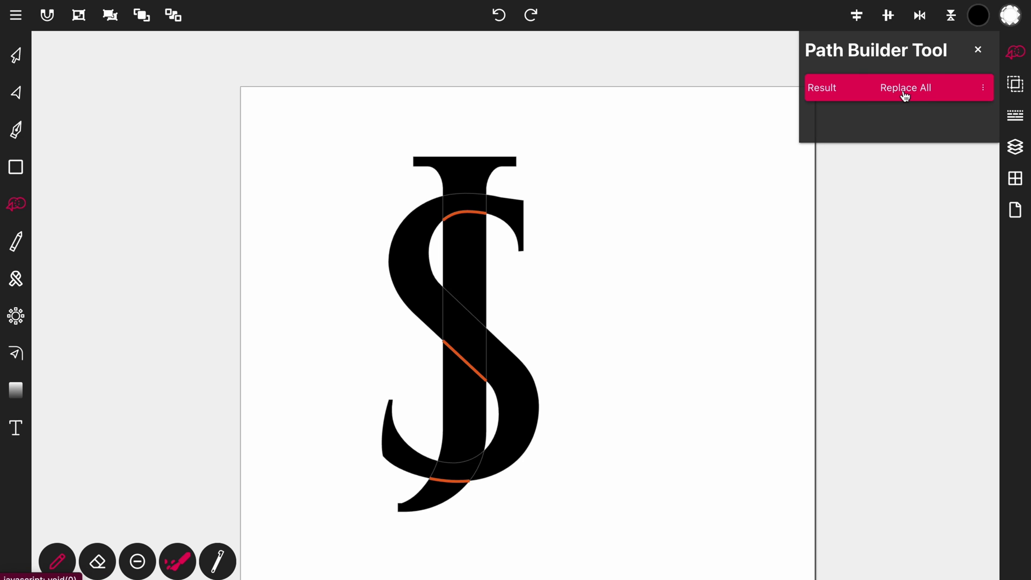
click(875, 92)
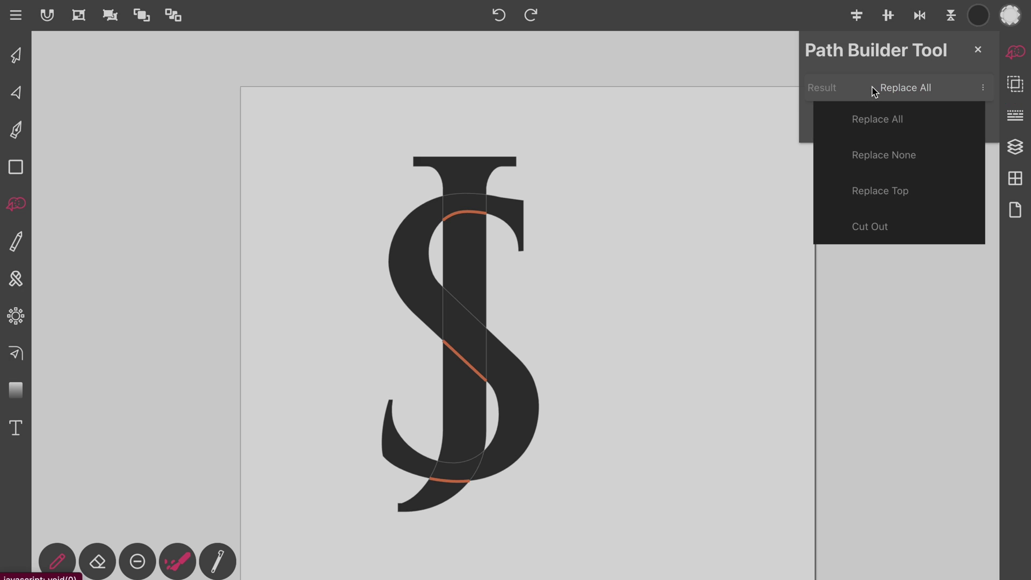
click(865, 159)
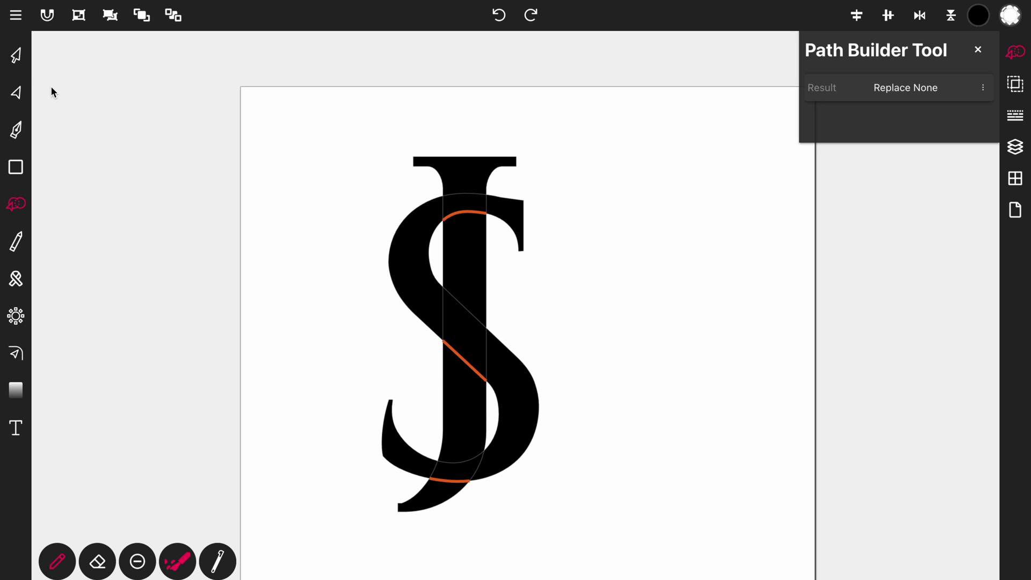
click(17, 56)
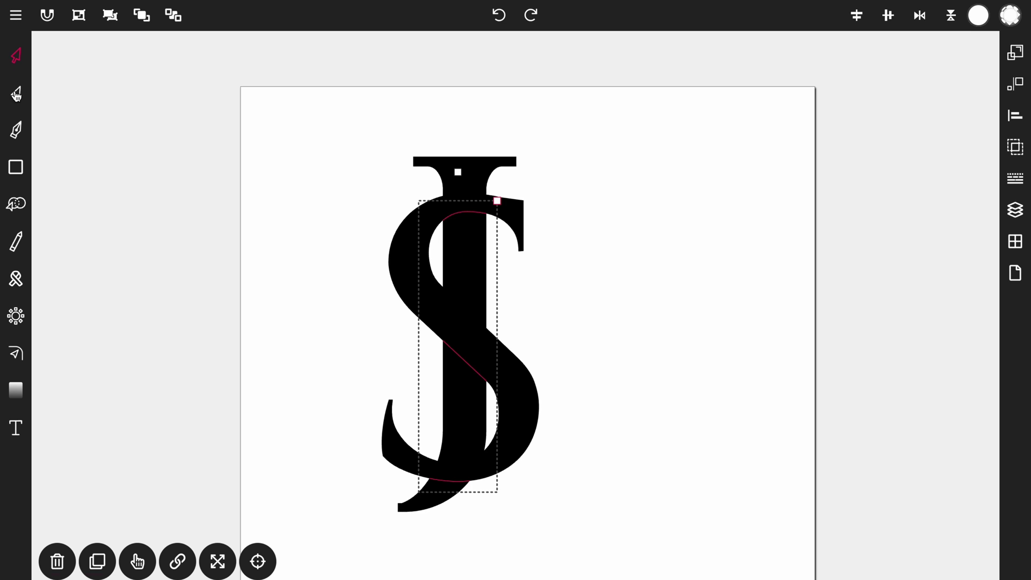
Separate the new overlap path into individual pieces with the Point tool.
click(16, 92)
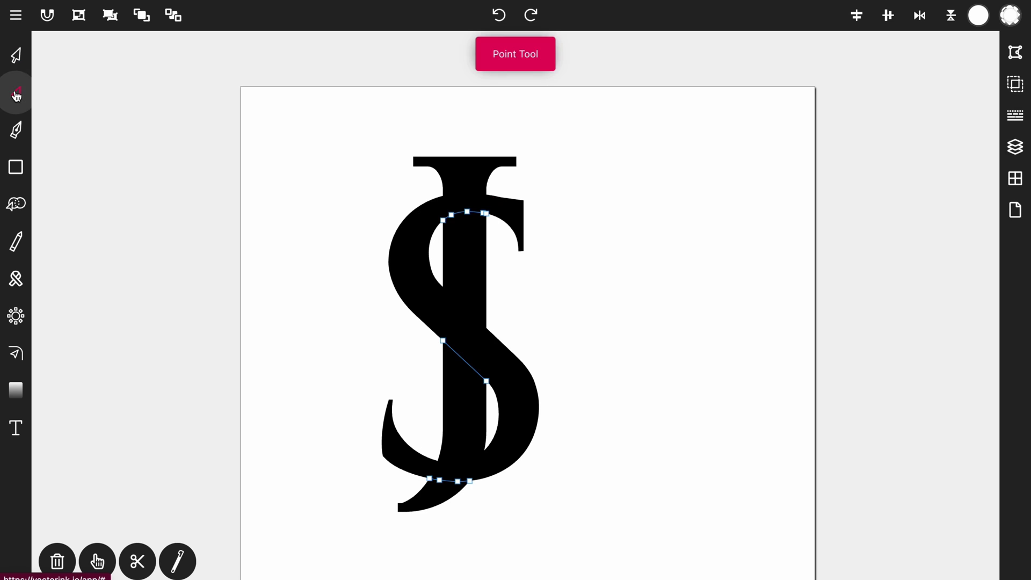
click(1016, 54)
click(920, 246)
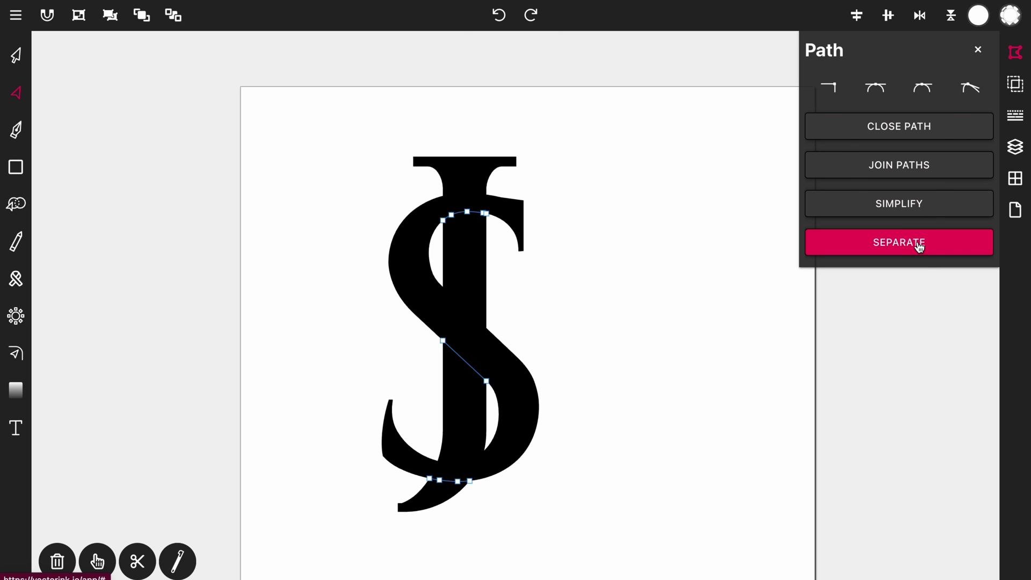
click(974, 55)
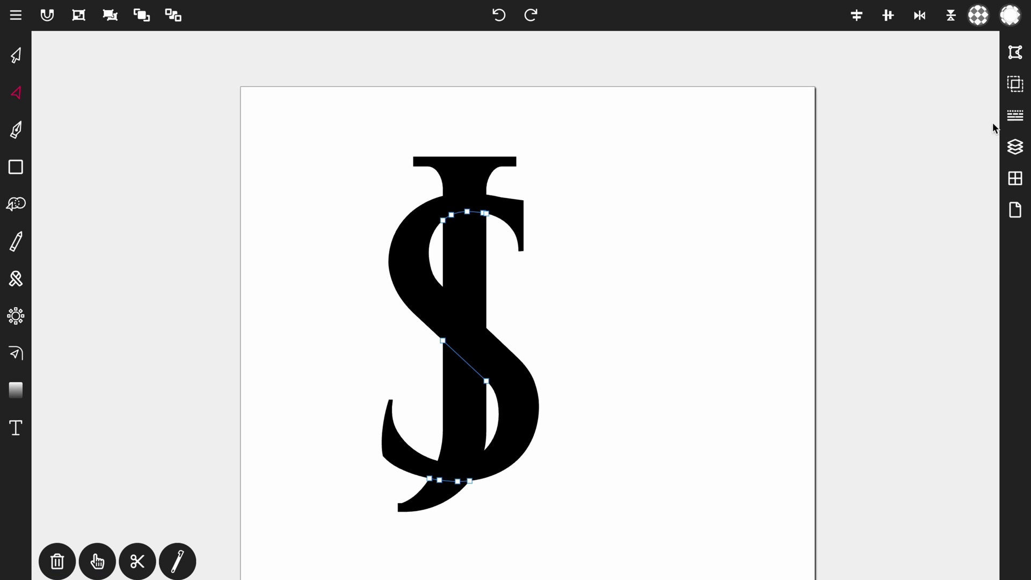
Give the overlap pieces a fully opaque white stroke colour.
click(1009, 17)
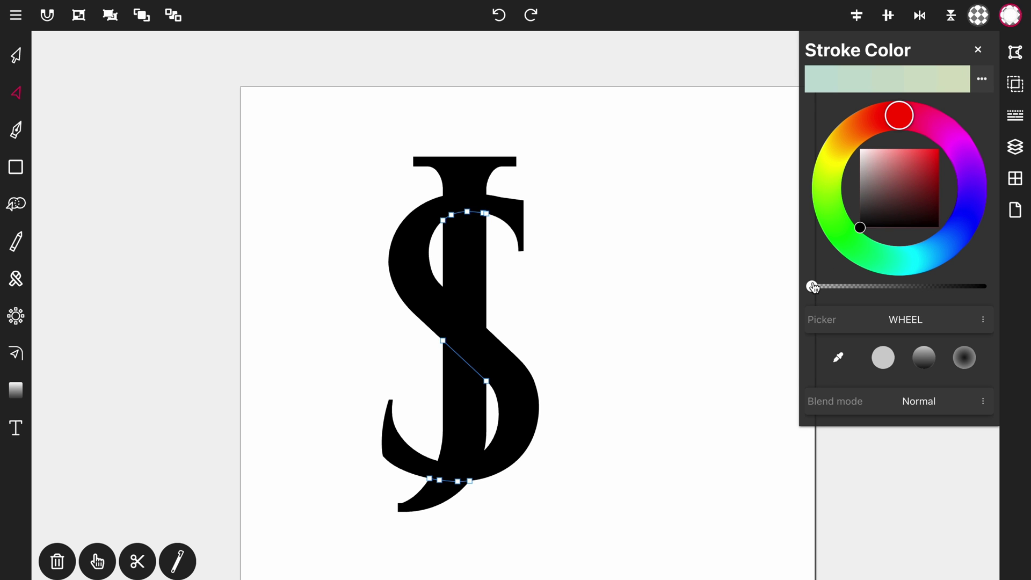
drag(813, 287, 990, 268)
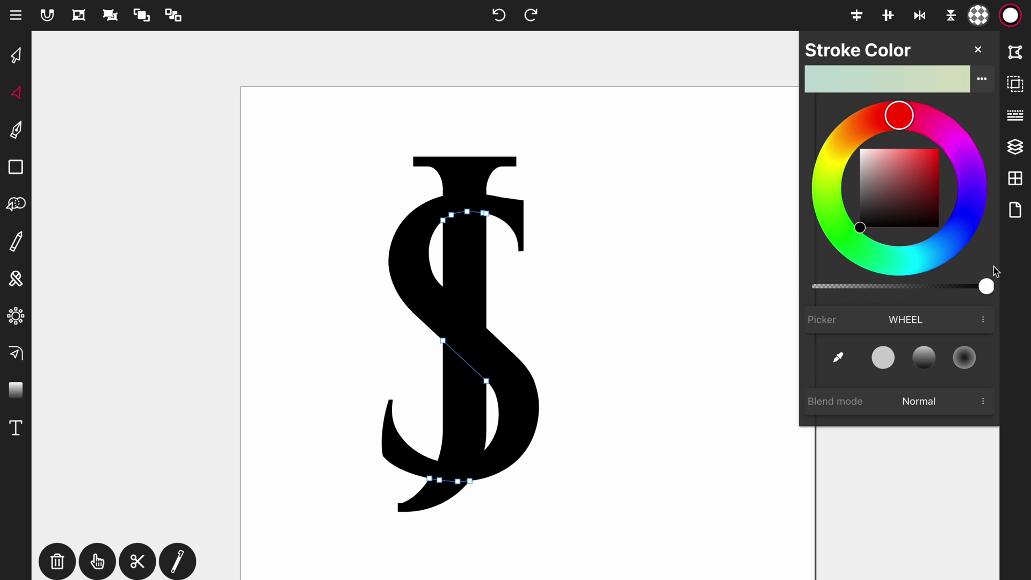
mouse_move(861, 187)
mouse_down()
mouse_move(843, 111)
mouse_move(827, 101)
mouse_up()
Set the overlap pieces' stroke width to 6 and turn on Scaling Strokes.
click(980, 48)
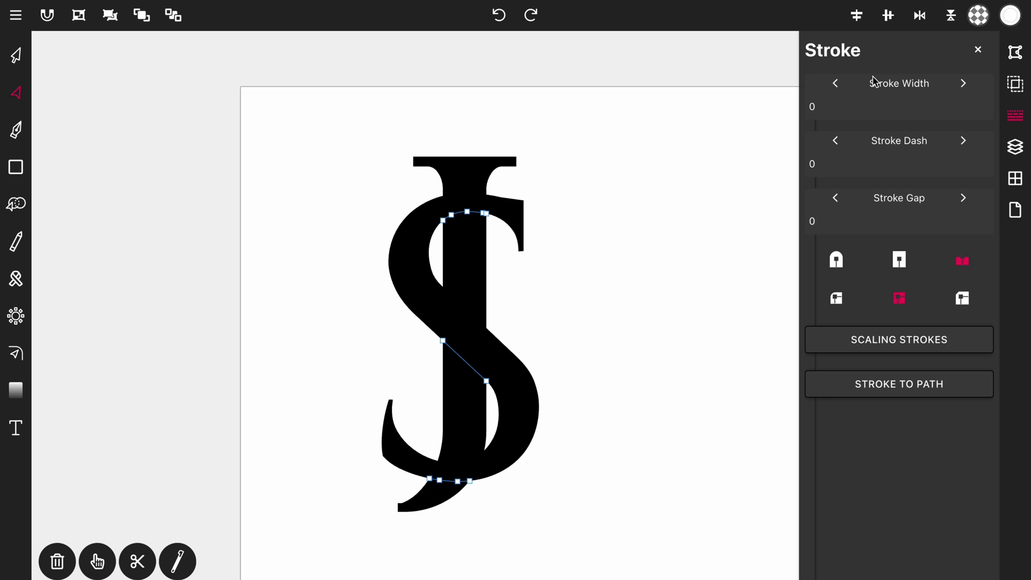
click(968, 87)
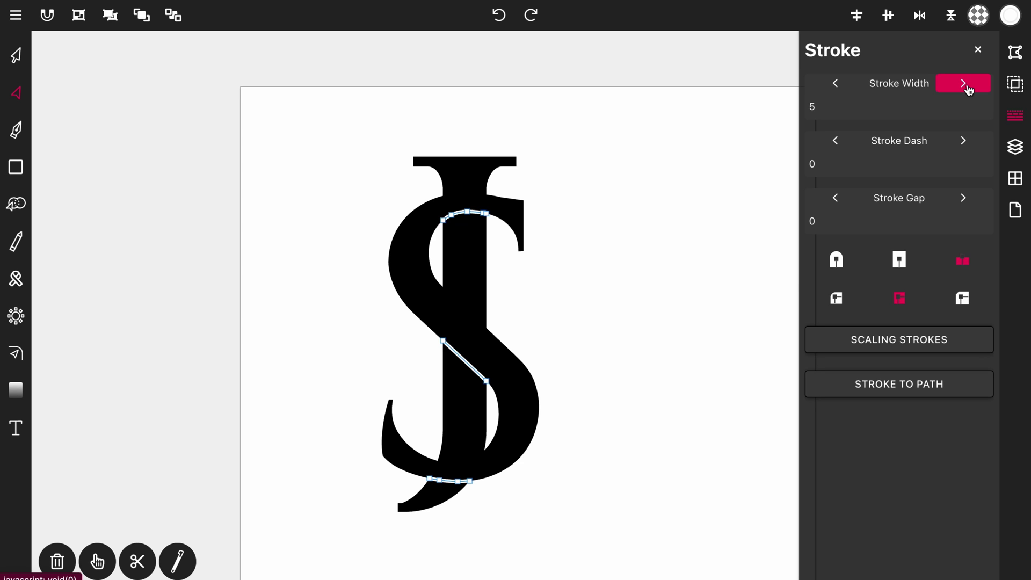
click(967, 90)
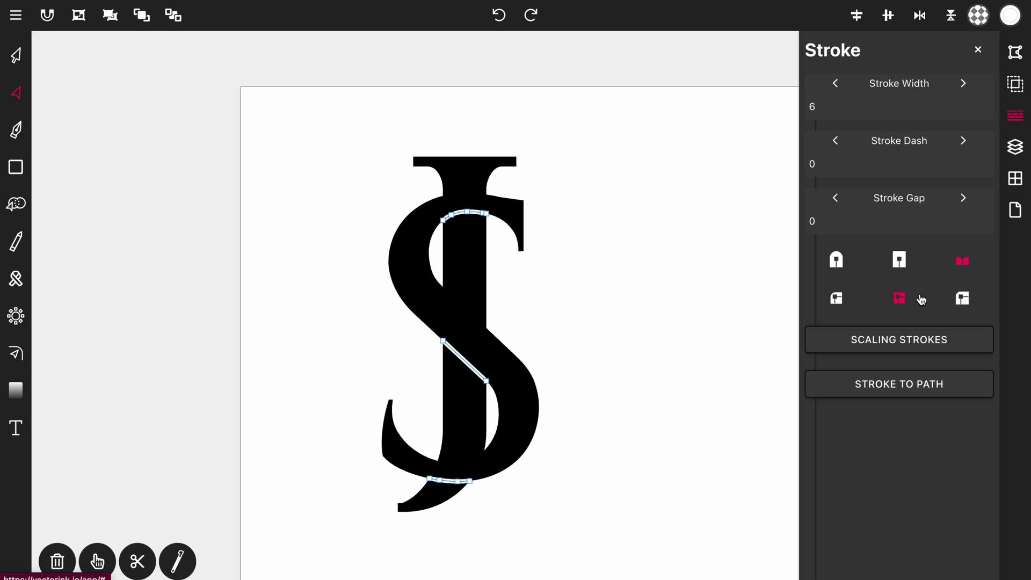
click(904, 345)
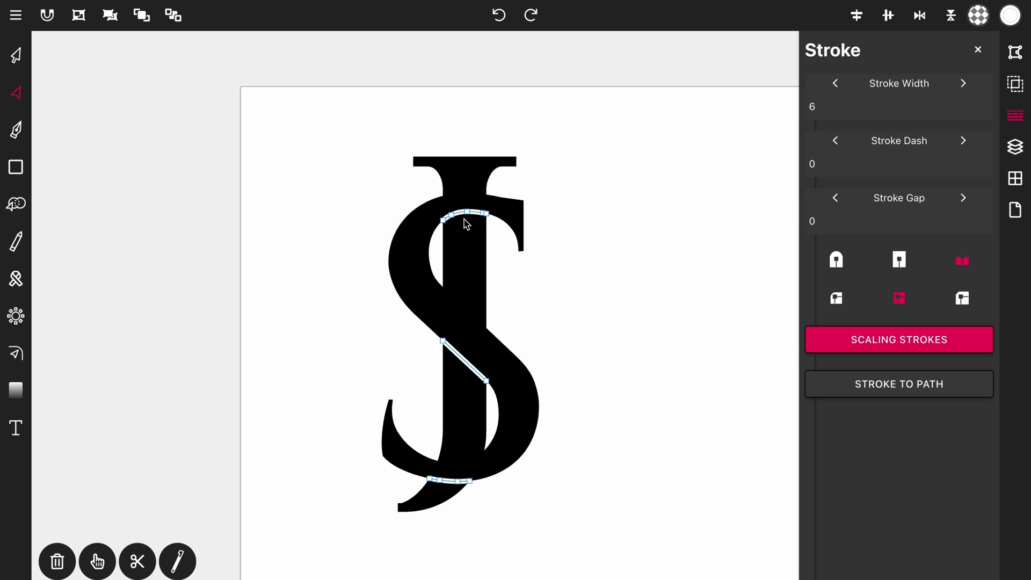
Nudge down and slightly enlarge the top white gap stroke to sit on the S's upper curve.
click(977, 62)
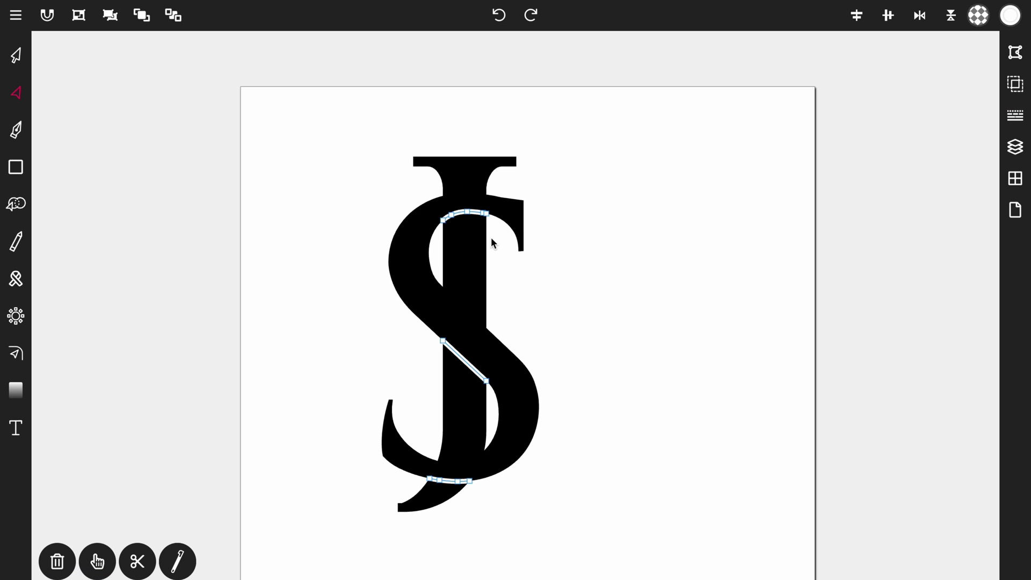
click(503, 252)
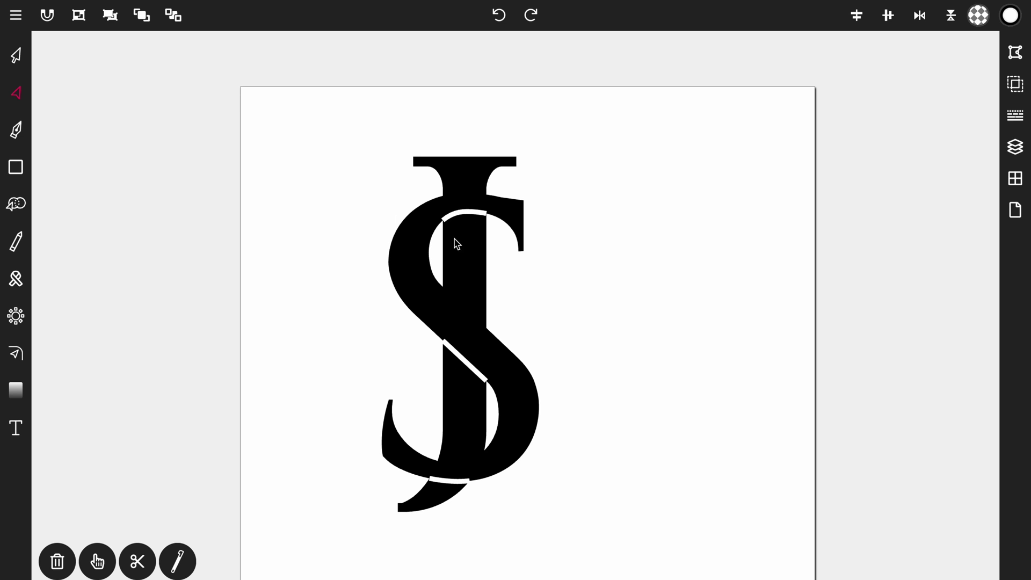
click(15, 59)
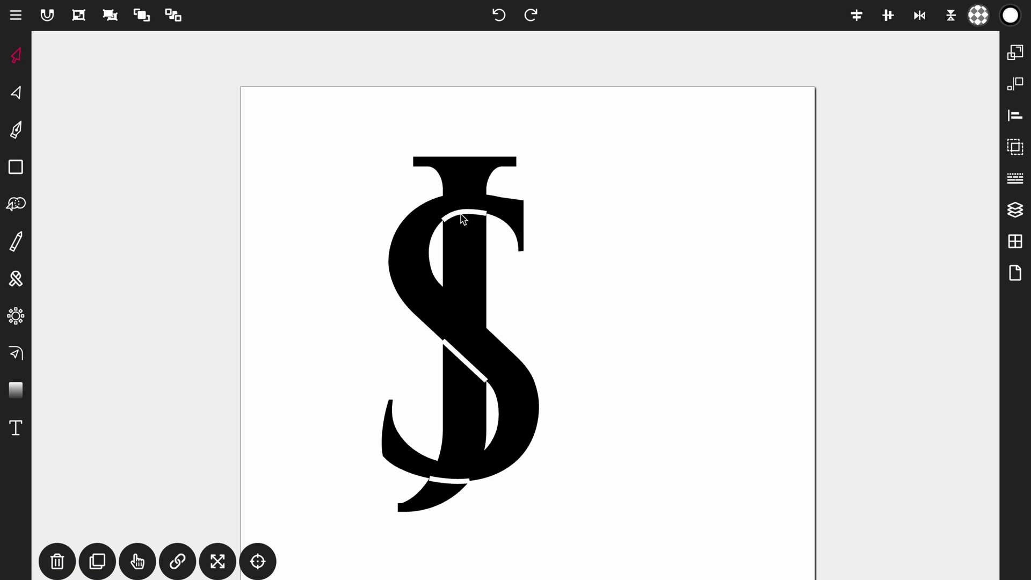
scroll(464, 219, up, 5)
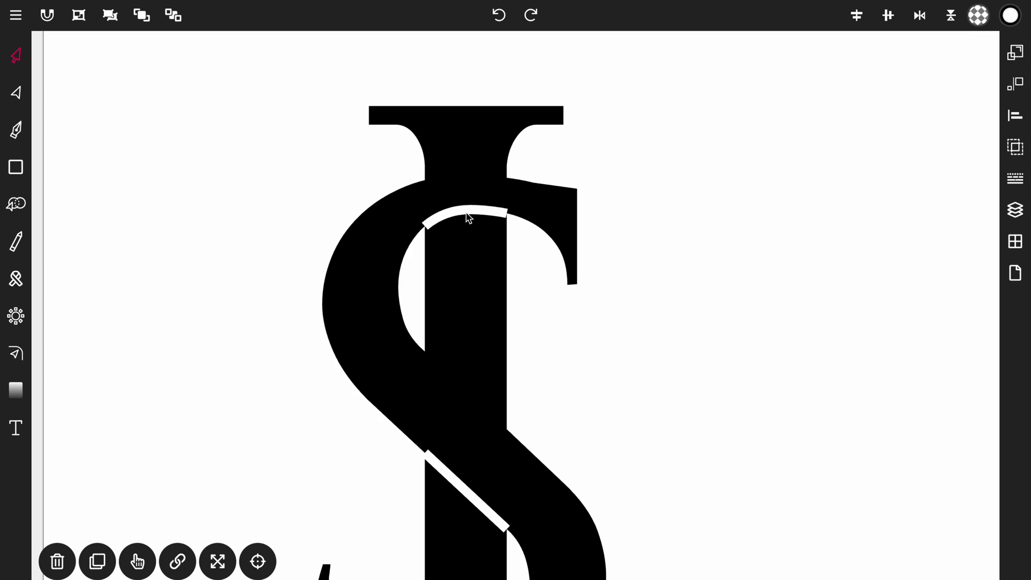
scroll(468, 218, up, 3)
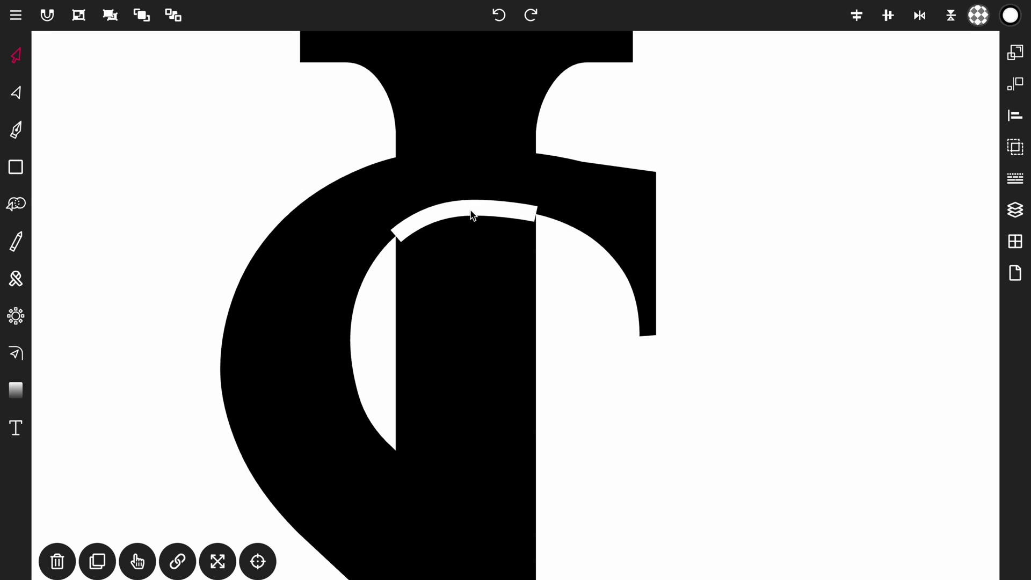
click(472, 214)
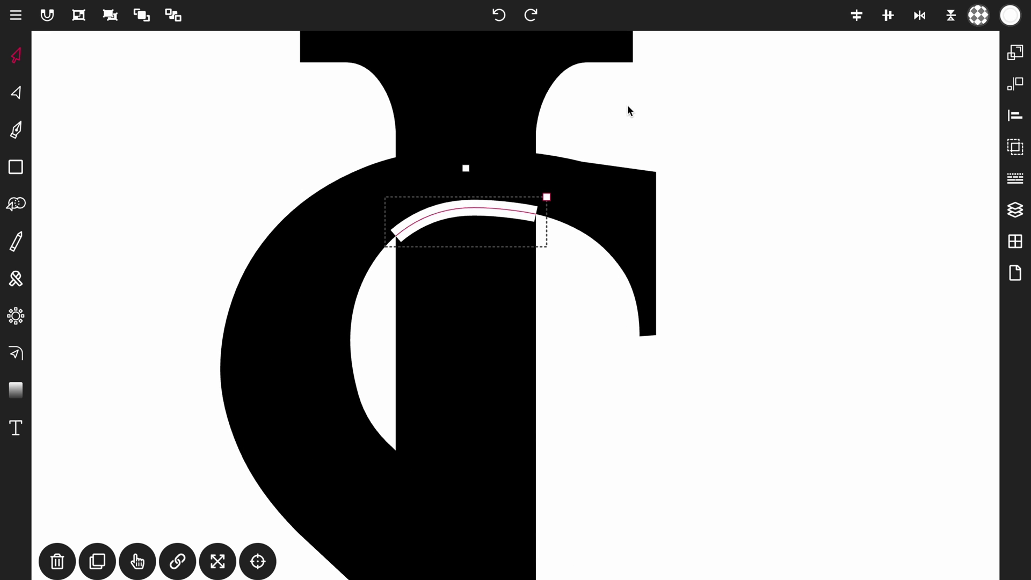
drag(628, 105, 627, 121)
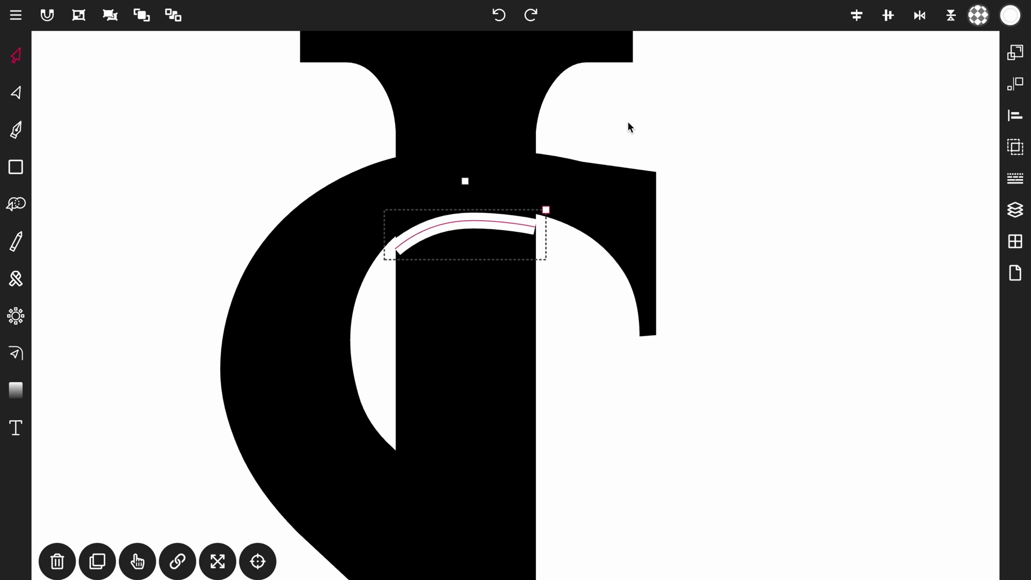
drag(628, 121, 630, 124)
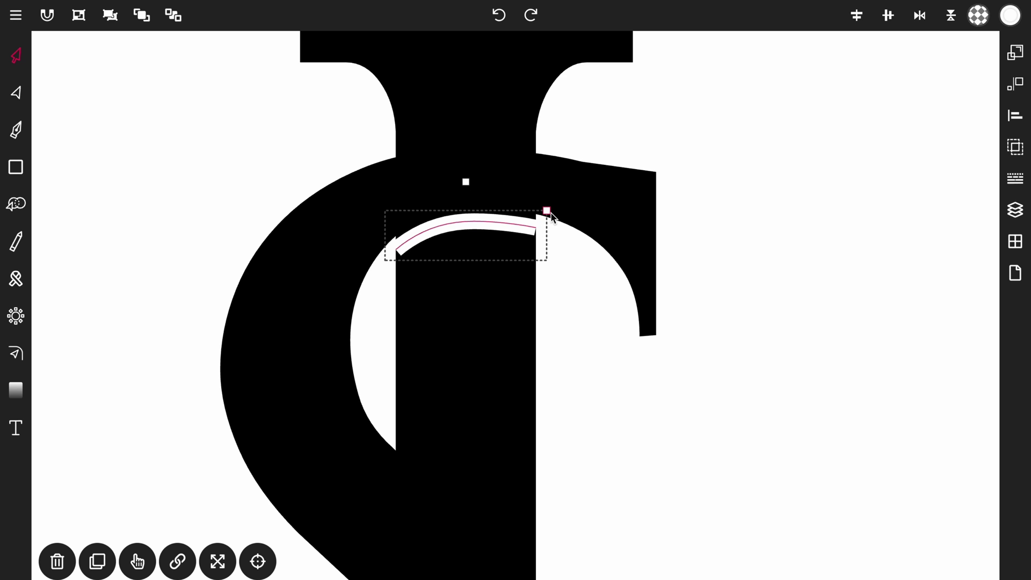
mouse_move(549, 212)
mouse_down()
mouse_move(561, 200)
mouse_move(555, 212)
mouse_up()
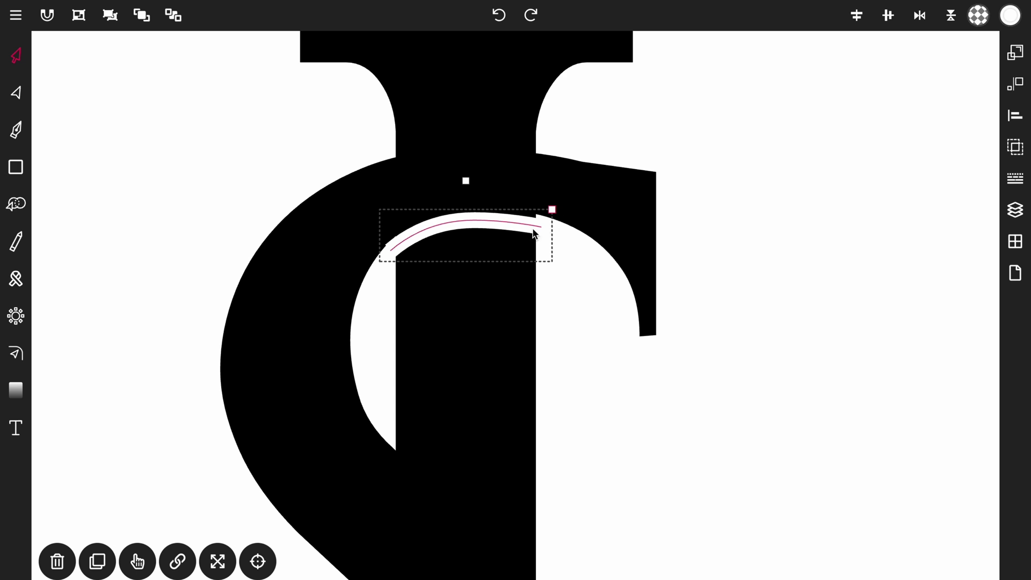
drag(493, 235, 492, 244)
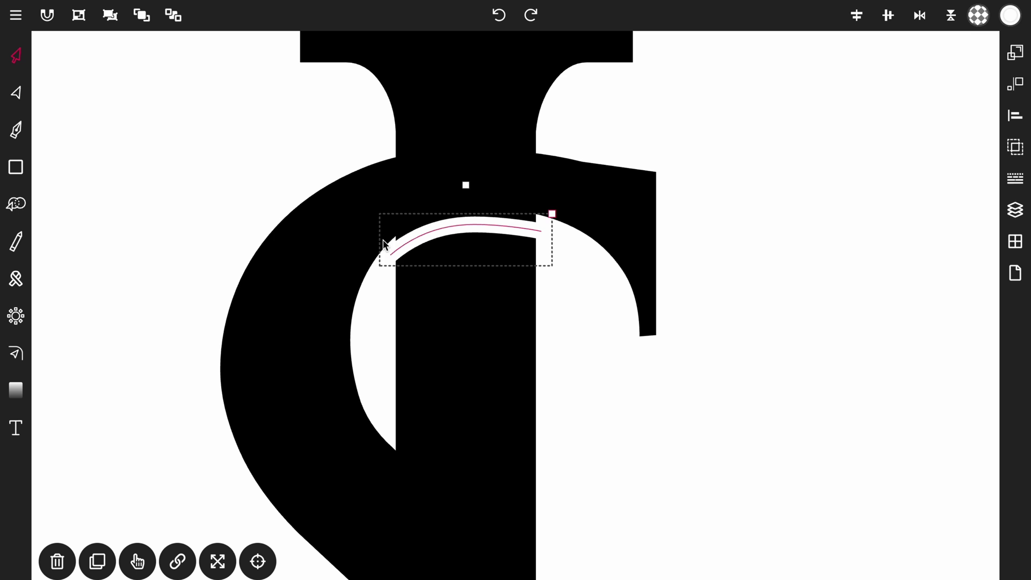
click(565, 320)
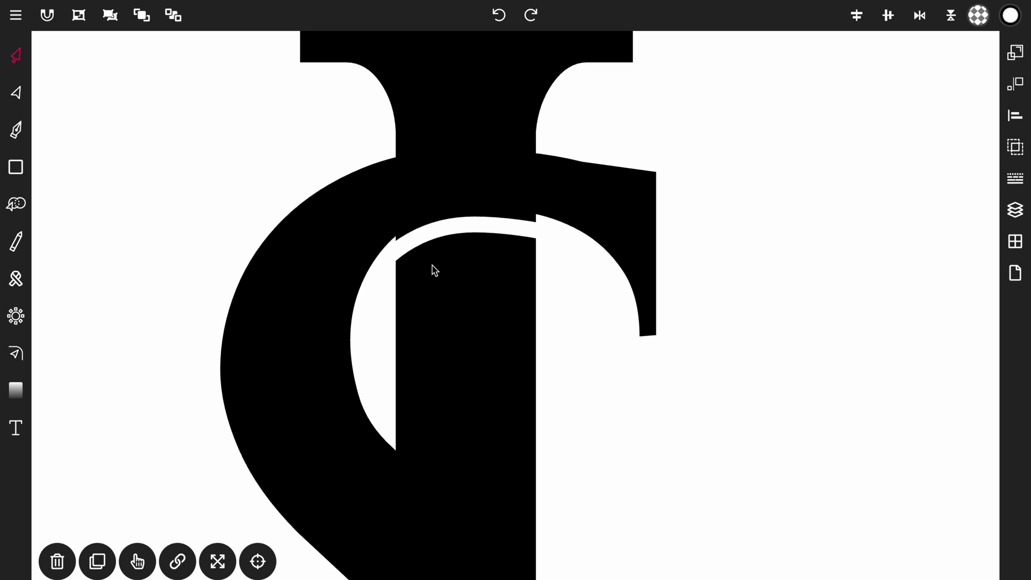
Move, scale up and nudge the white diagonal gap to fit where the S's middle stroke crosses the J.
scroll(454, 343, down, 5)
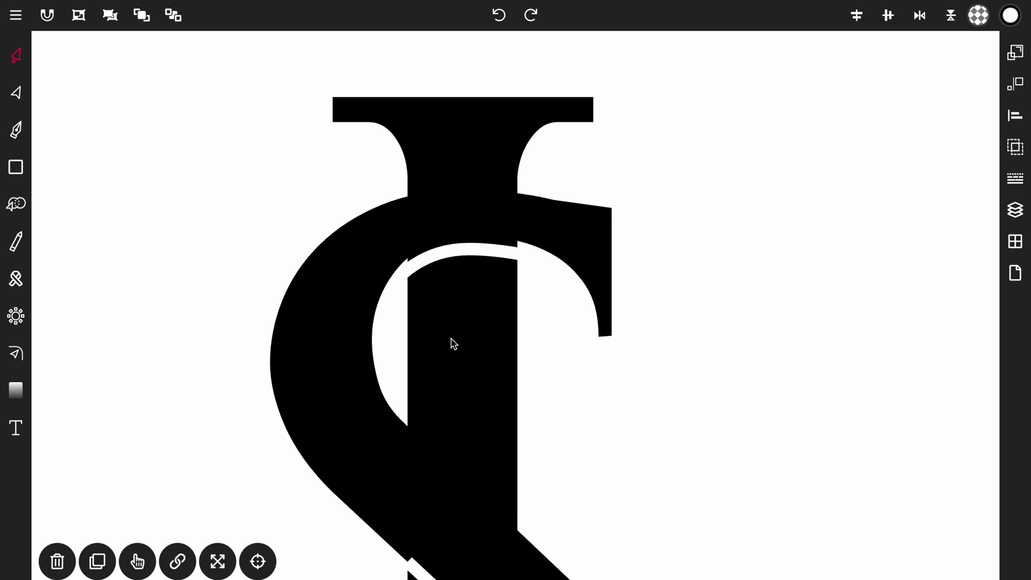
scroll(459, 513, down, 1)
scroll(456, 518, up, 6)
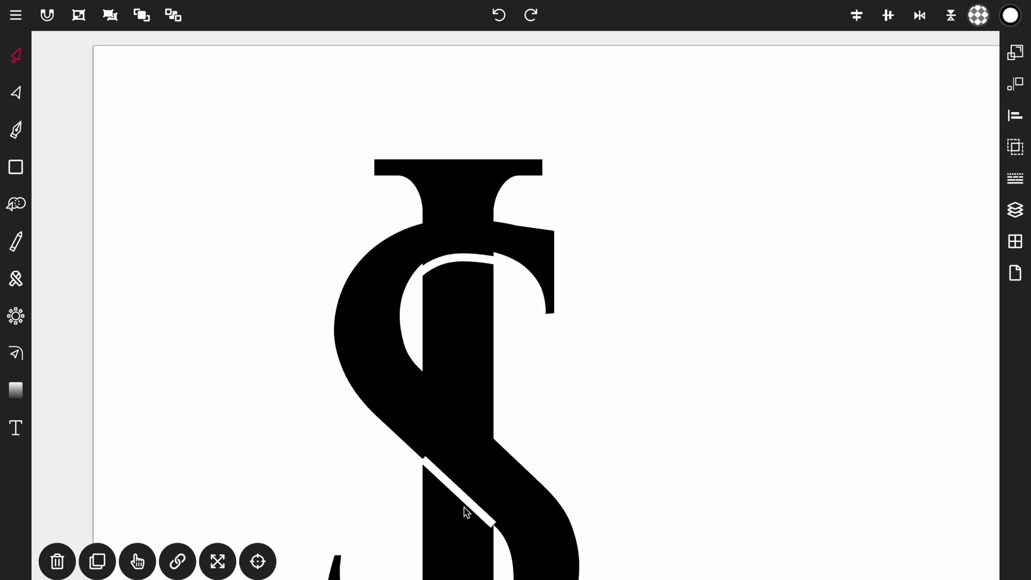
scroll(450, 540, up, 1)
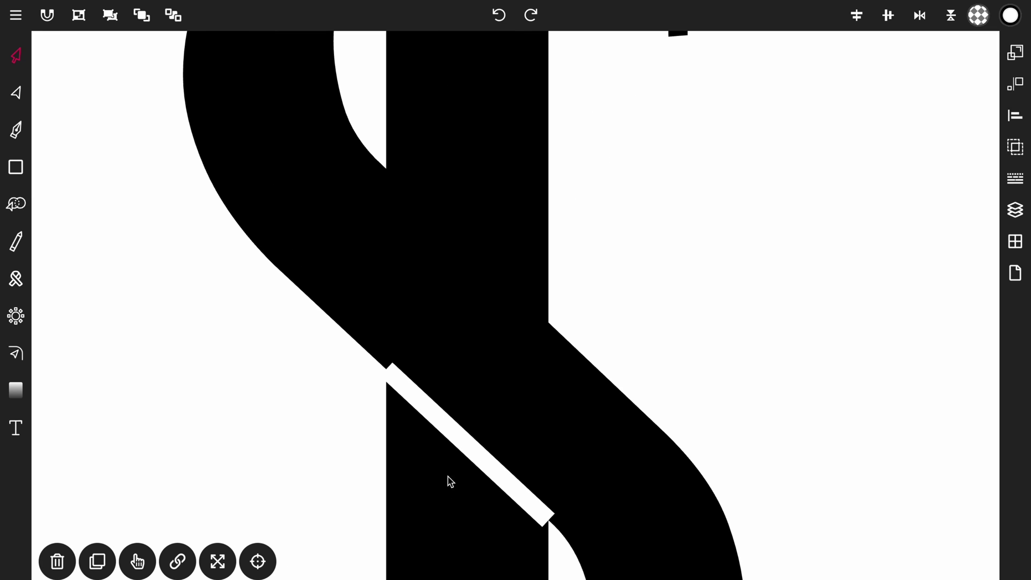
click(451, 431)
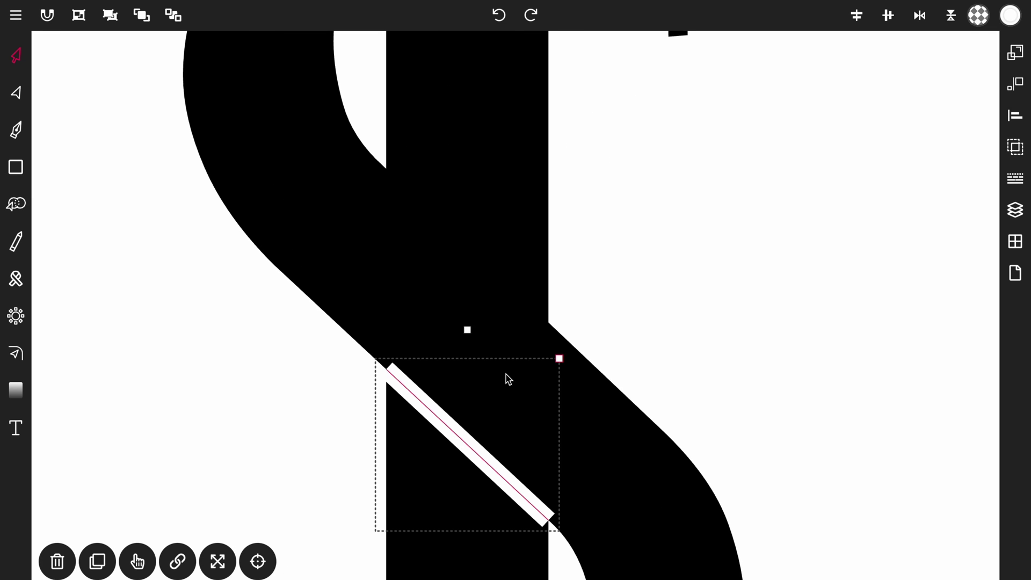
click(690, 151)
drag(690, 156, 686, 168)
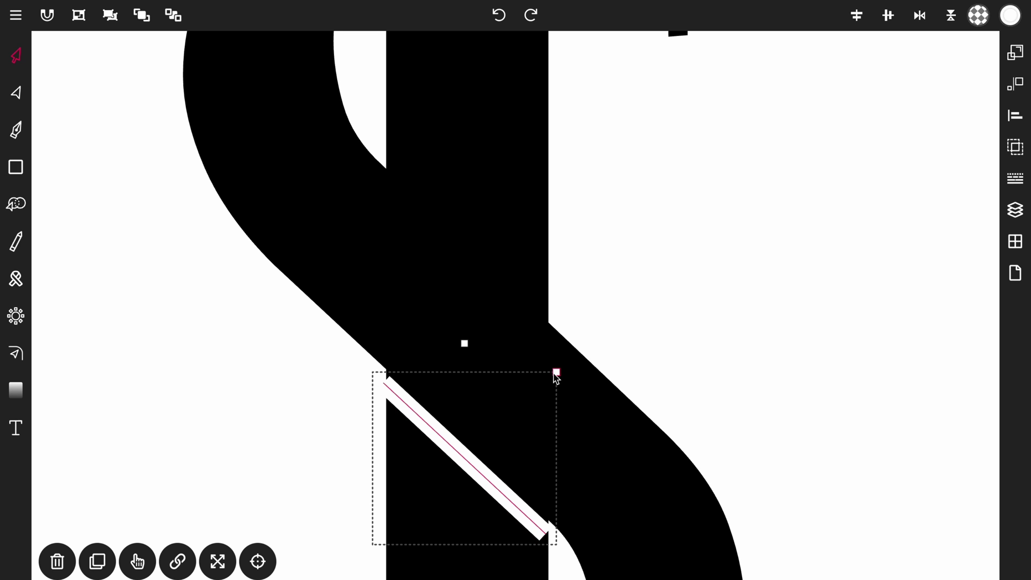
drag(556, 372, 578, 349)
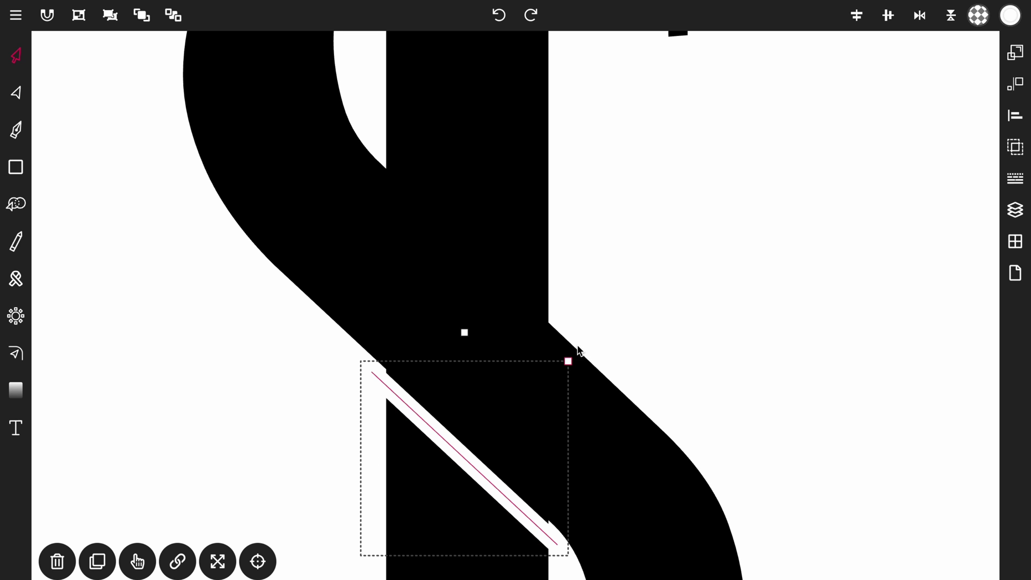
drag(624, 275, 614, 267)
click(620, 271)
click(617, 267)
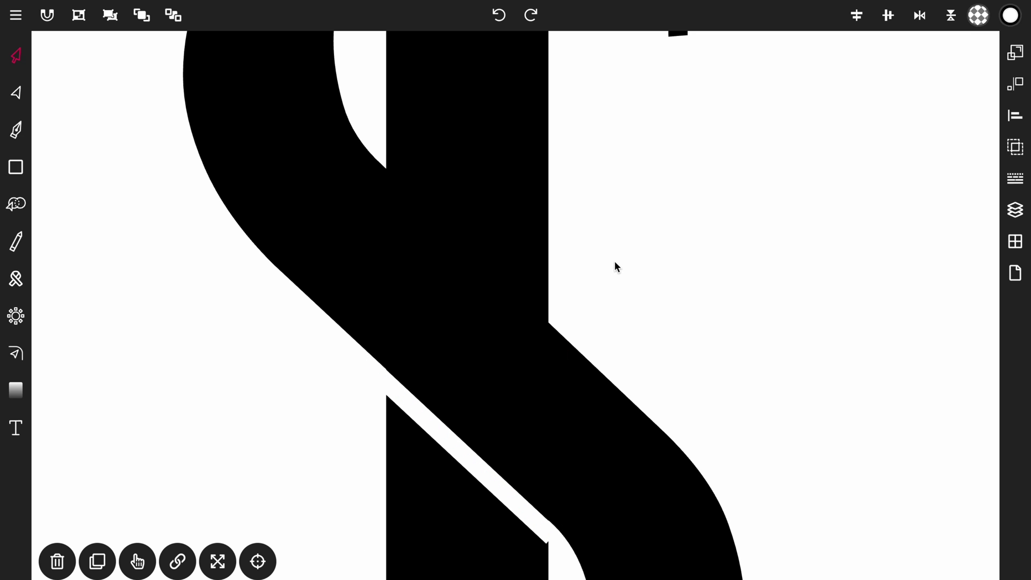
Widen the bottom white curved gap and move it down onto the J's tail.
scroll(605, 264, down, 5)
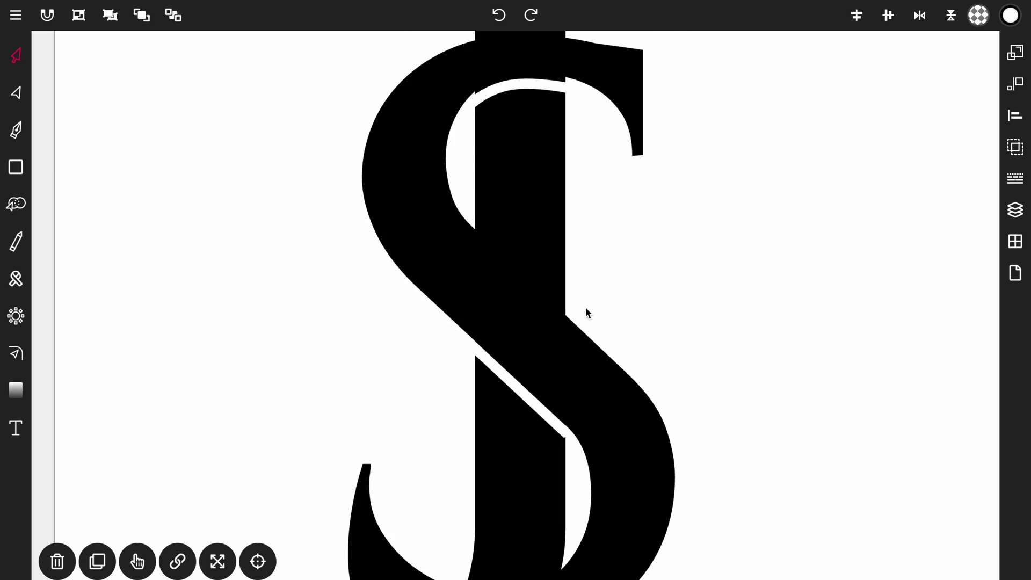
scroll(584, 314, down, 1)
scroll(519, 524, up, 6)
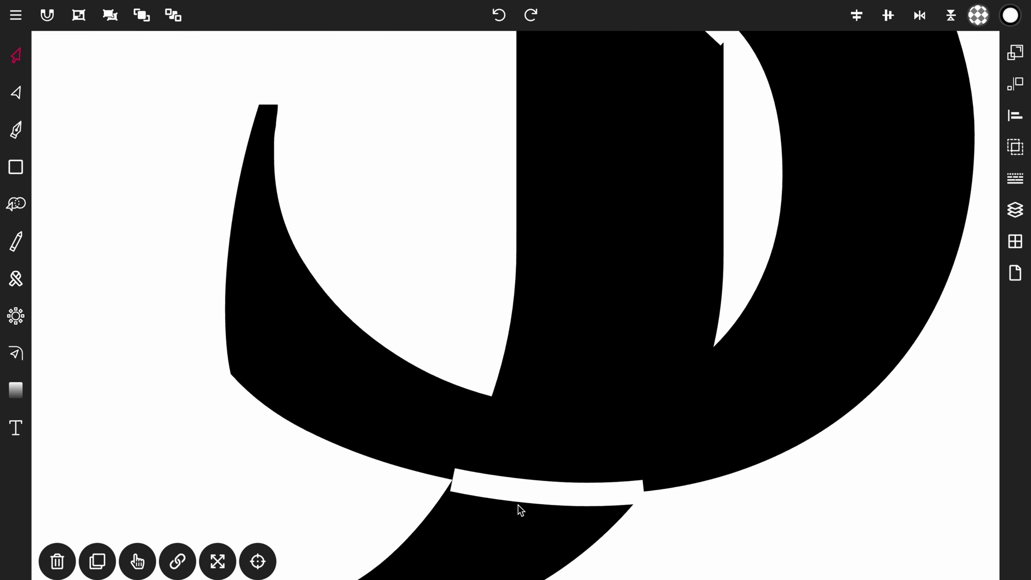
click(536, 483)
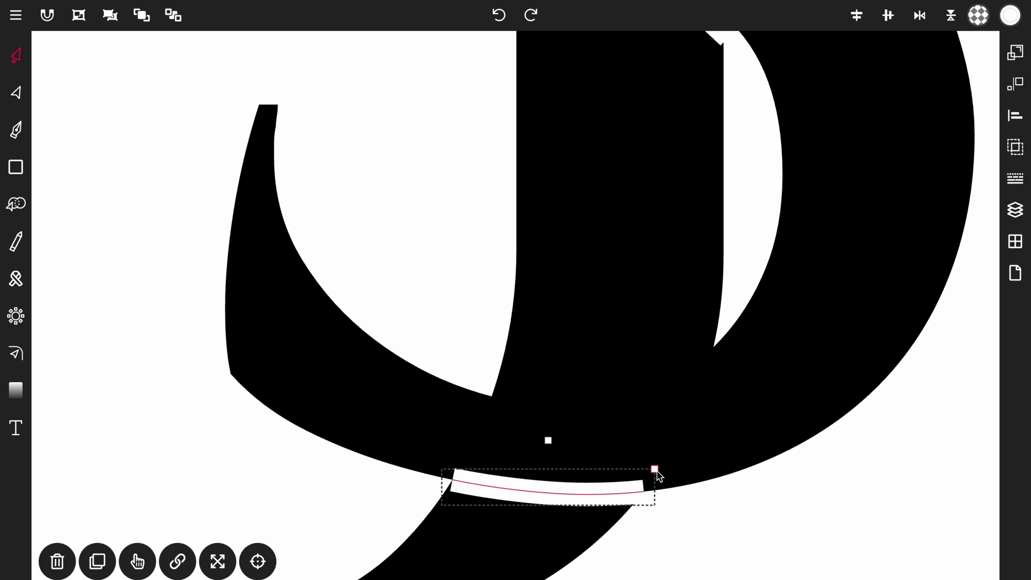
drag(656, 471, 693, 436)
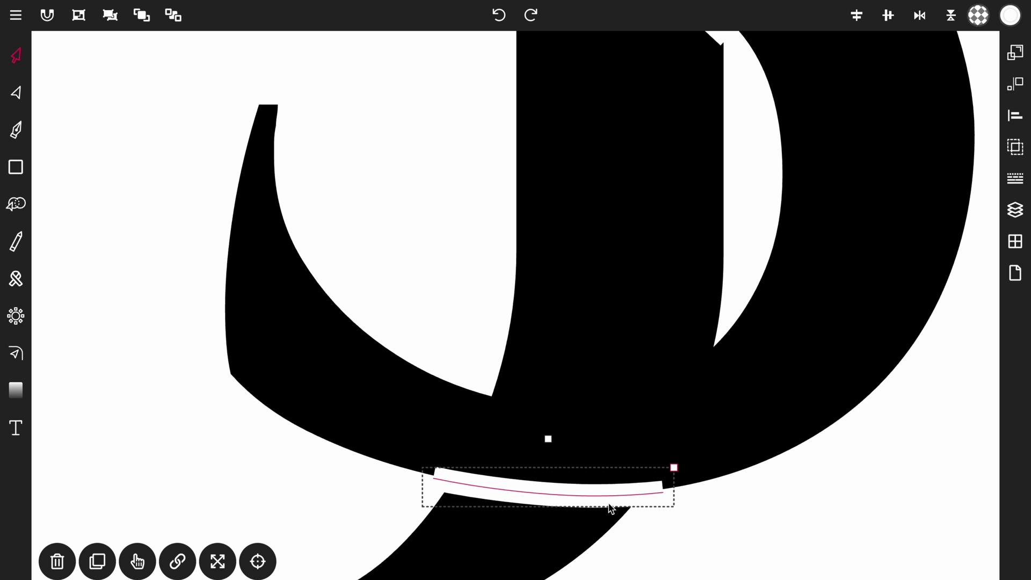
drag(610, 506, 608, 516)
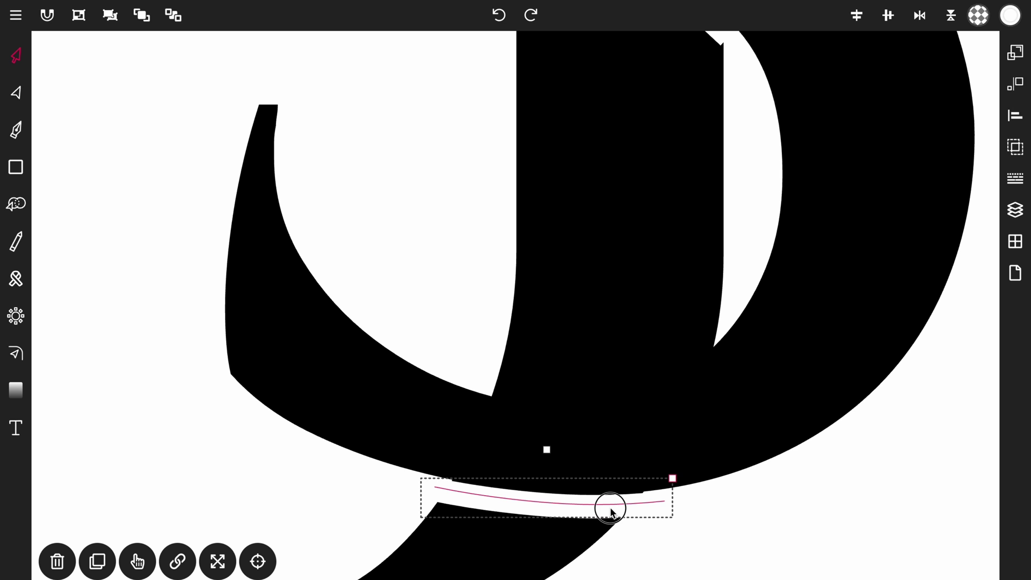
drag(611, 508, 611, 511)
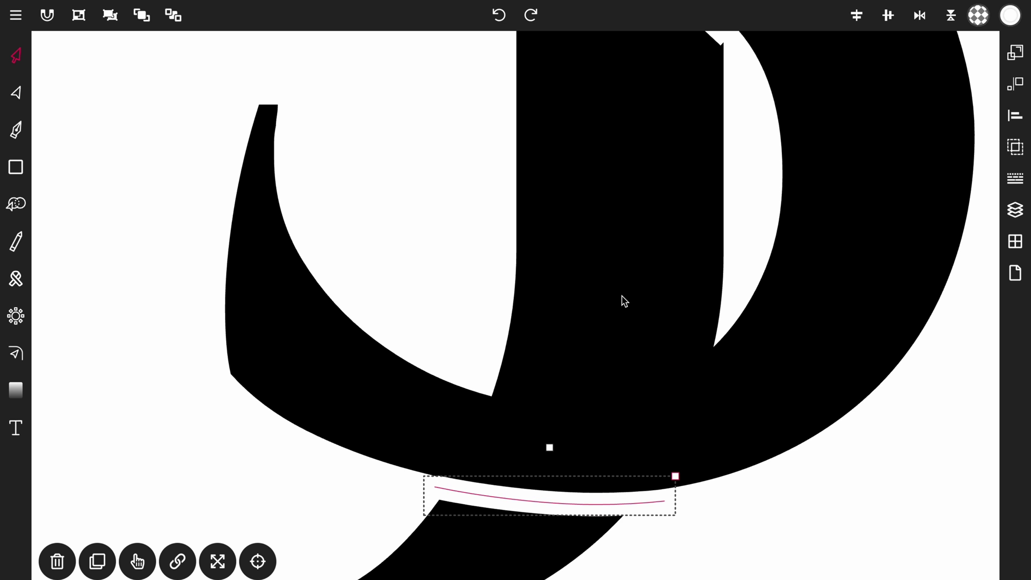
Adjust the lower end of the white diagonal gap, then deselect it.
scroll(624, 301, down, 5)
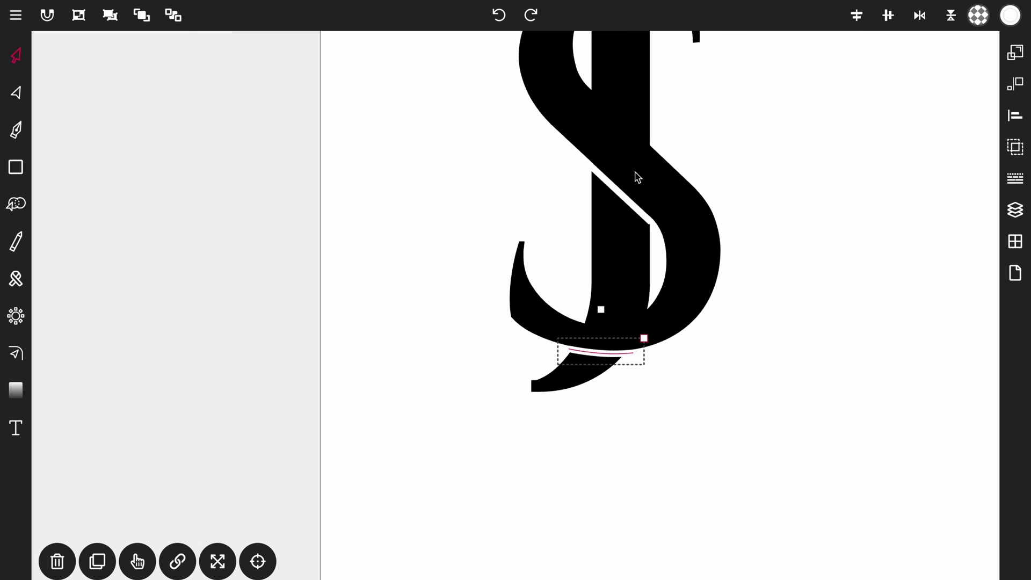
scroll(645, 209, up, 10)
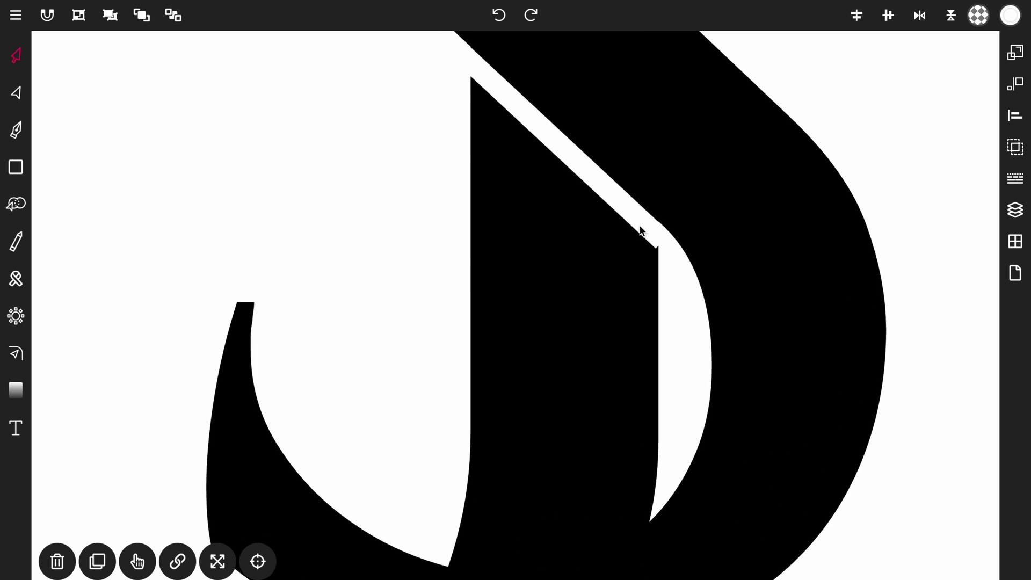
click(645, 236)
click(649, 237)
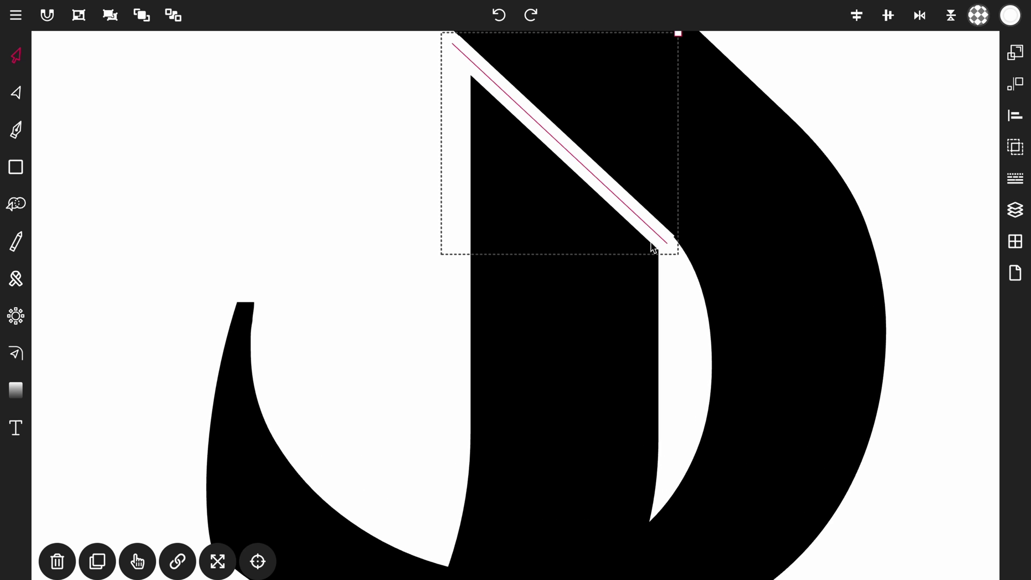
click(652, 249)
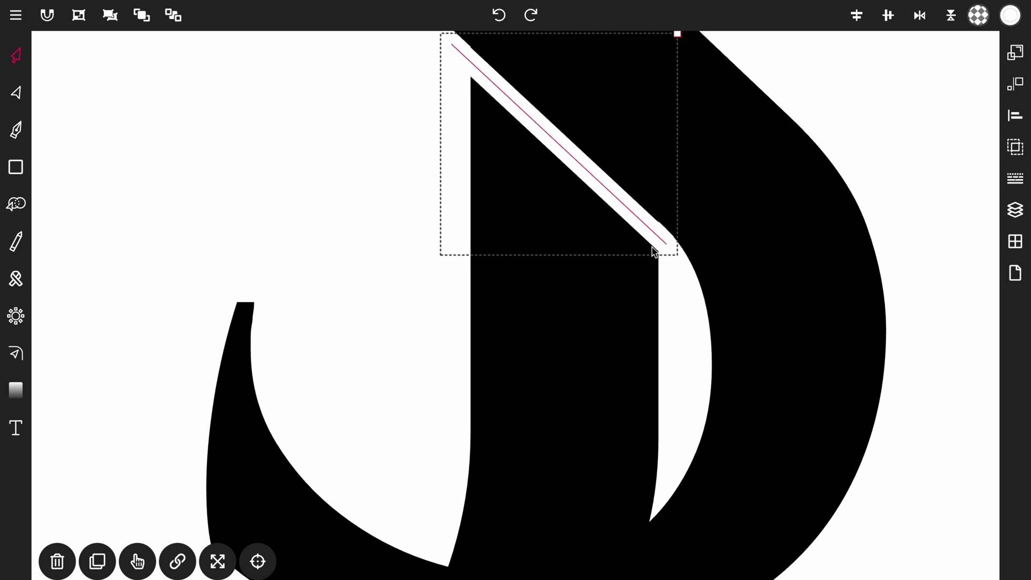
click(654, 251)
click(659, 246)
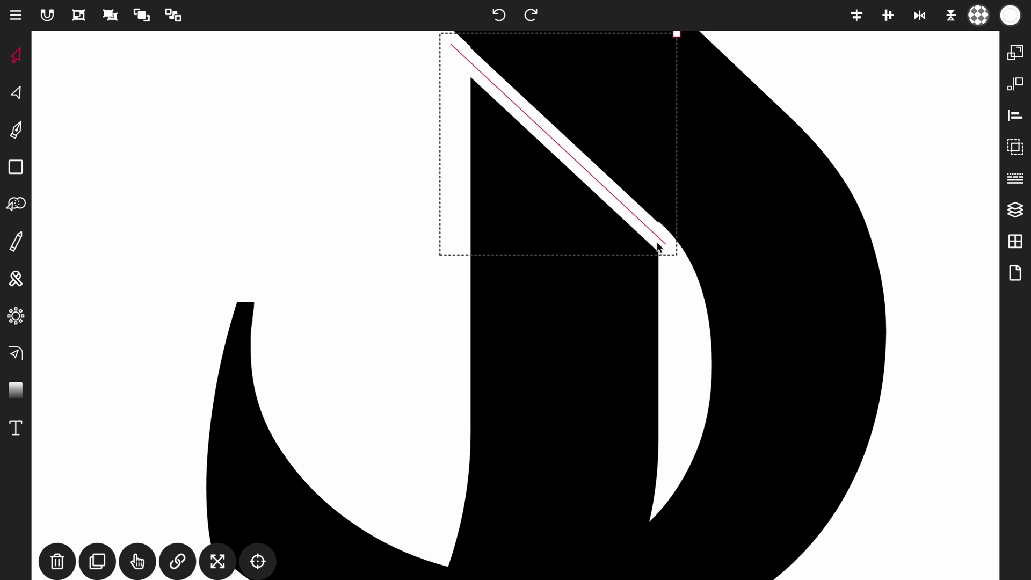
click(665, 279)
scroll(665, 263, down, 5)
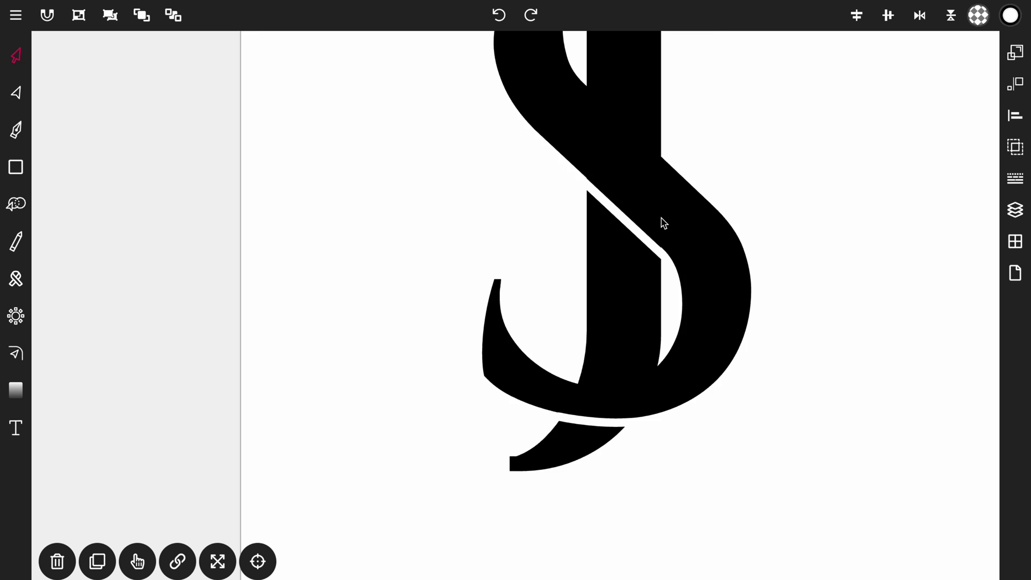
Check the top, diagonal and bottom white gap curves one by one, then deselect.
scroll(664, 223, down, 5)
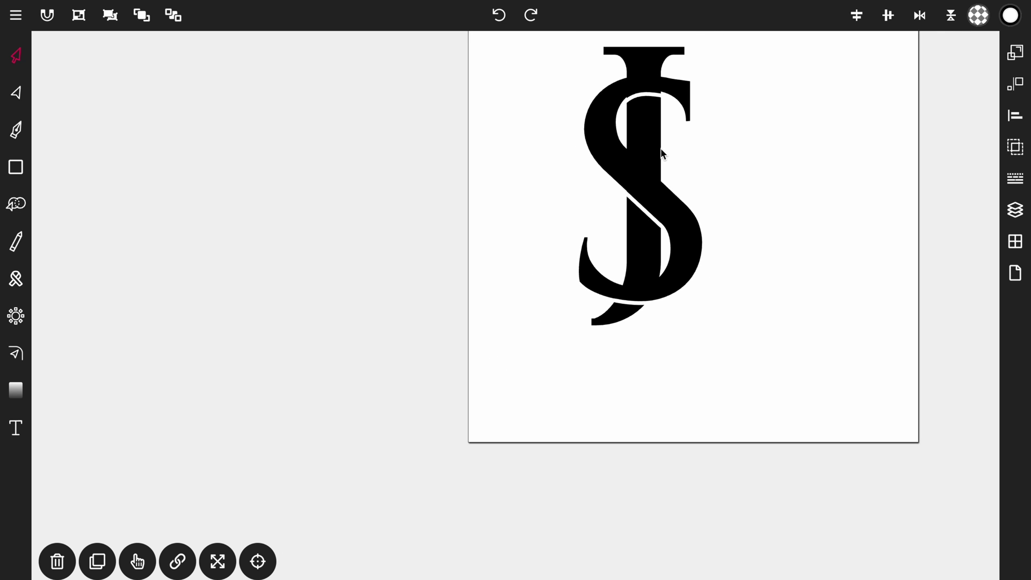
scroll(659, 93, up, 3)
scroll(659, 93, down, 2)
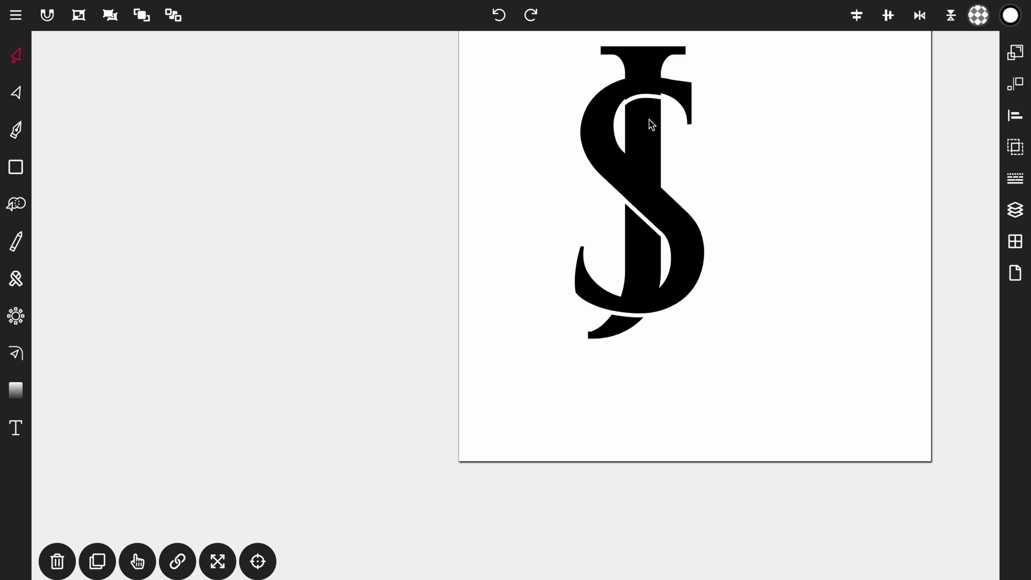
scroll(630, 360, down, 1)
scroll(672, 105, up, 1)
scroll(644, 188, up, 1)
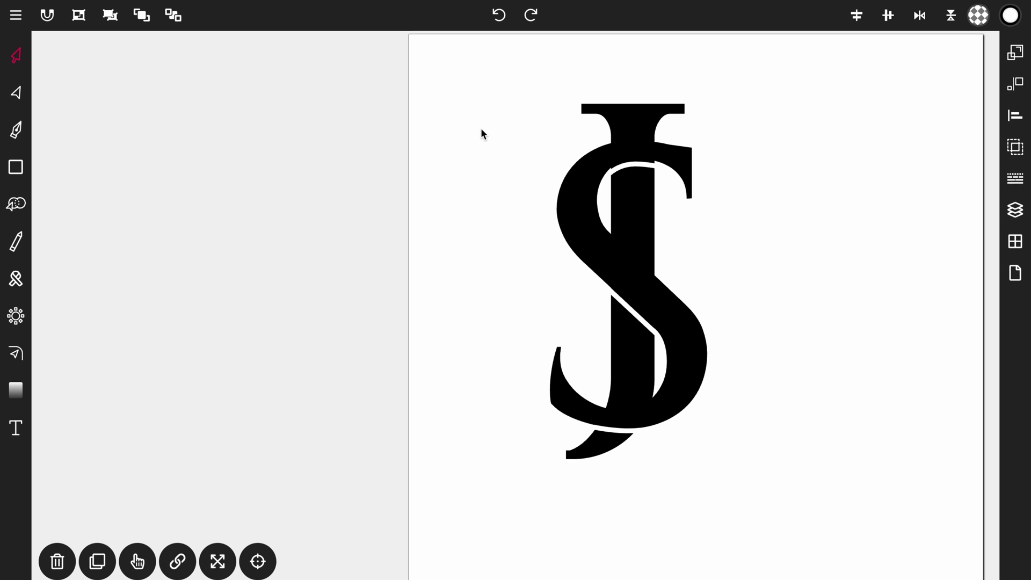
click(629, 170)
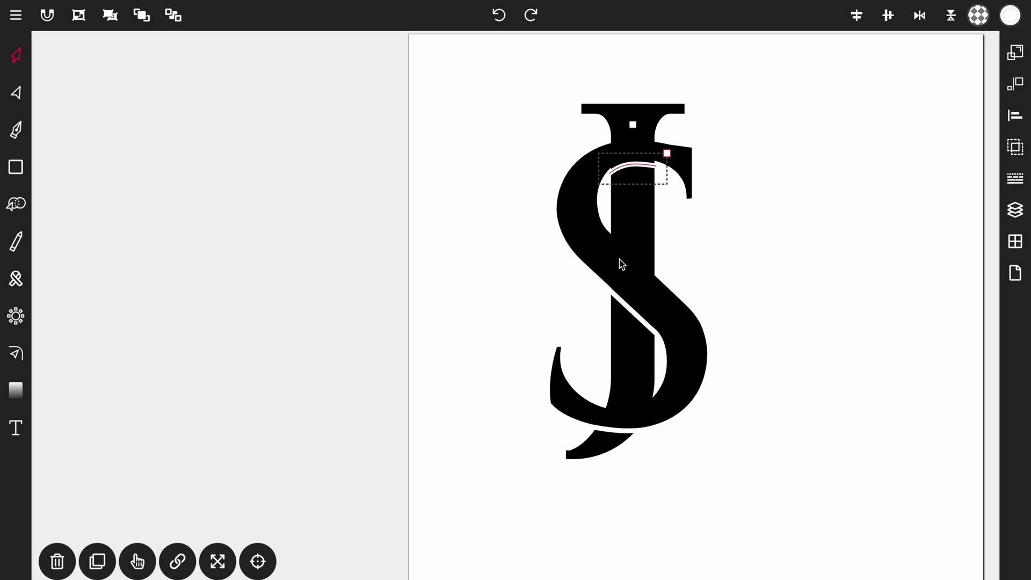
click(623, 306)
click(618, 432)
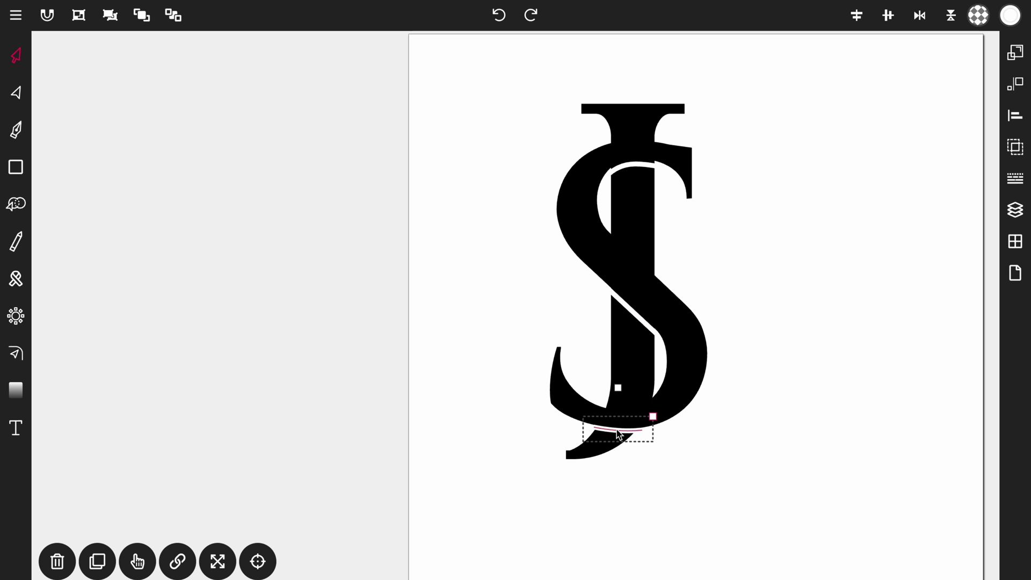
click(740, 298)
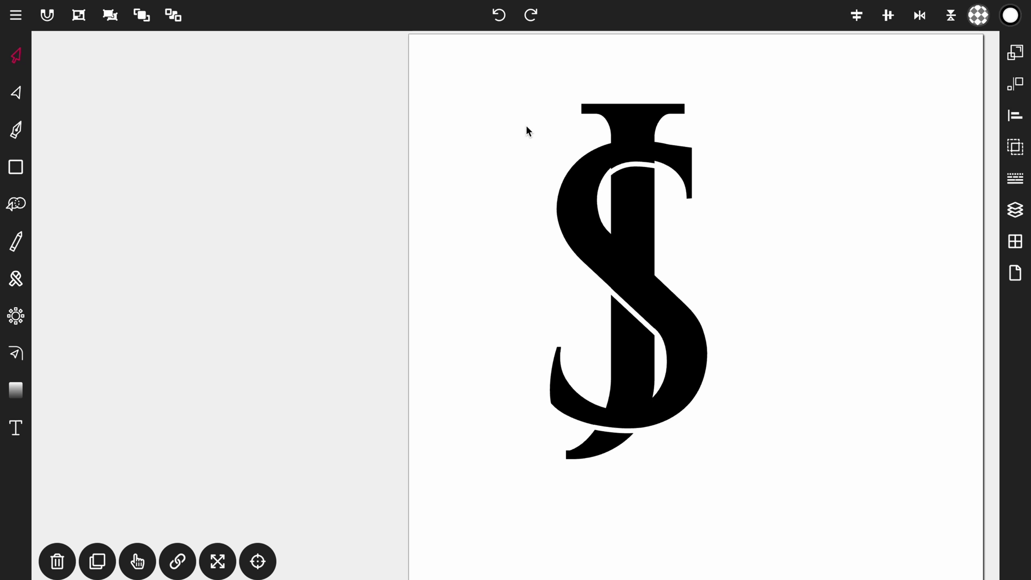
Convert the three selected white gap curves from strokes into filled paths with Stroke to Path.
drag(527, 125, 679, 439)
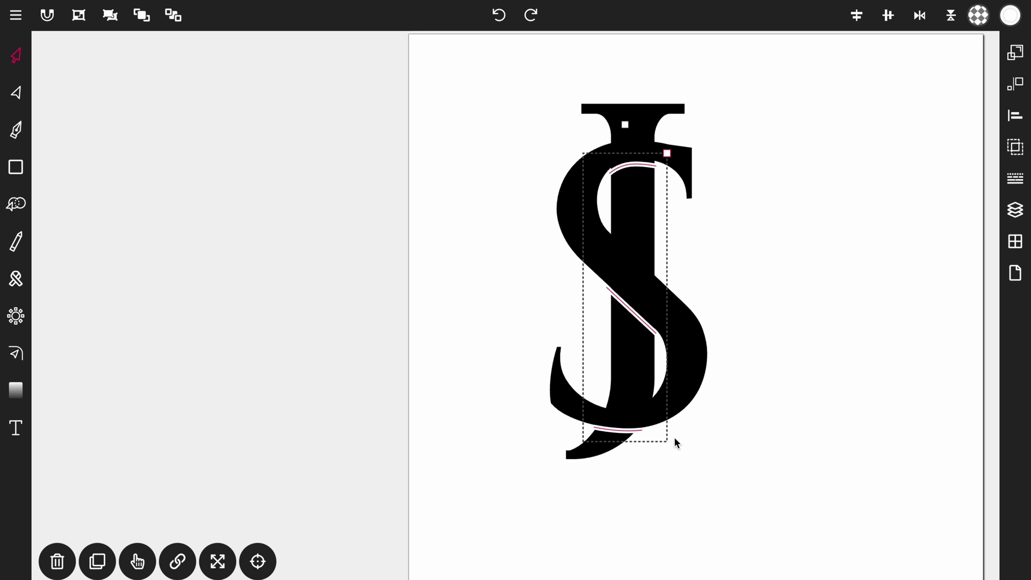
click(1012, 180)
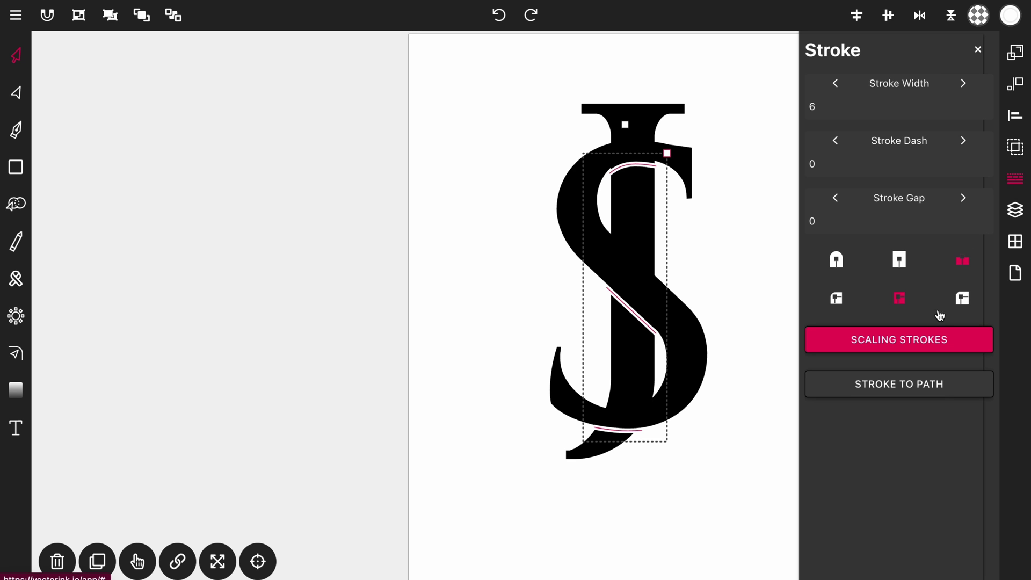
click(905, 386)
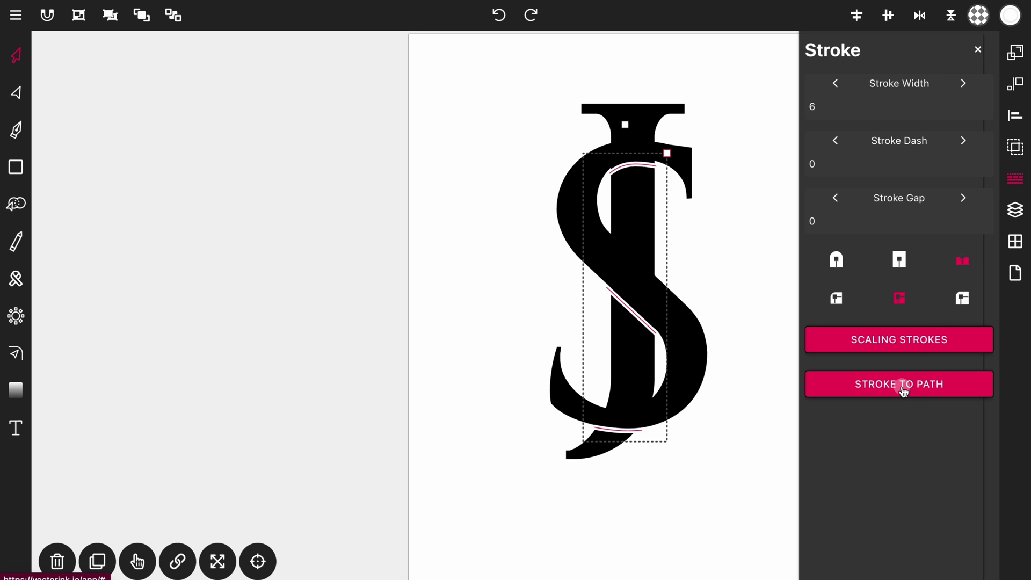
click(904, 392)
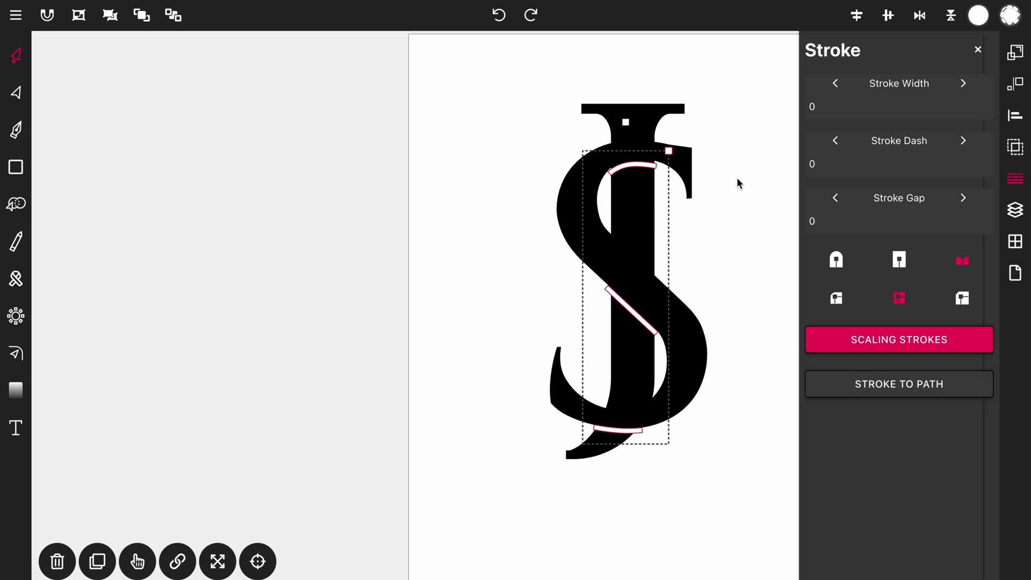
click(975, 50)
Select both the J and S letters together using multi-select.
click(95, 342)
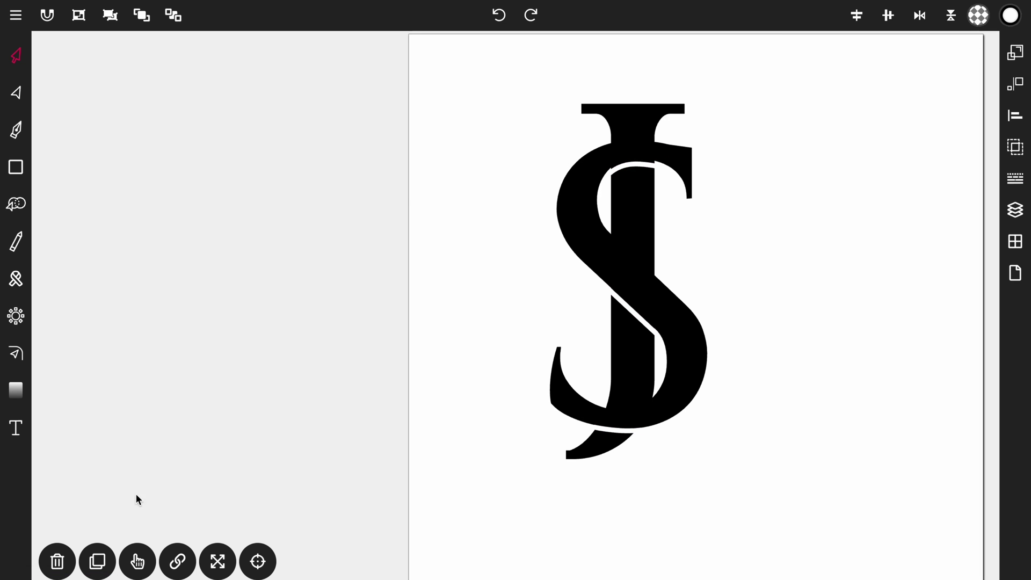
click(137, 562)
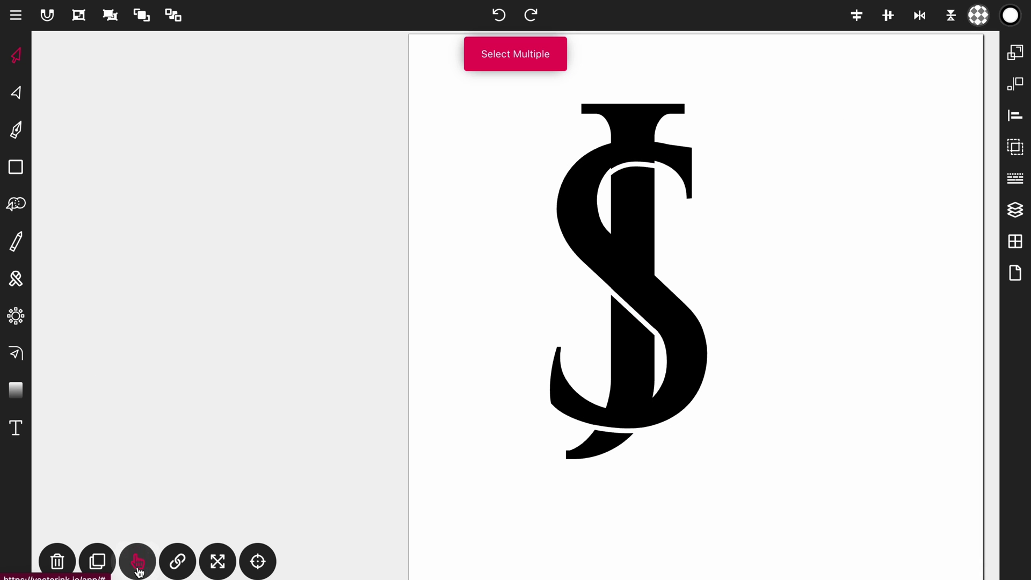
click(626, 119)
click(585, 160)
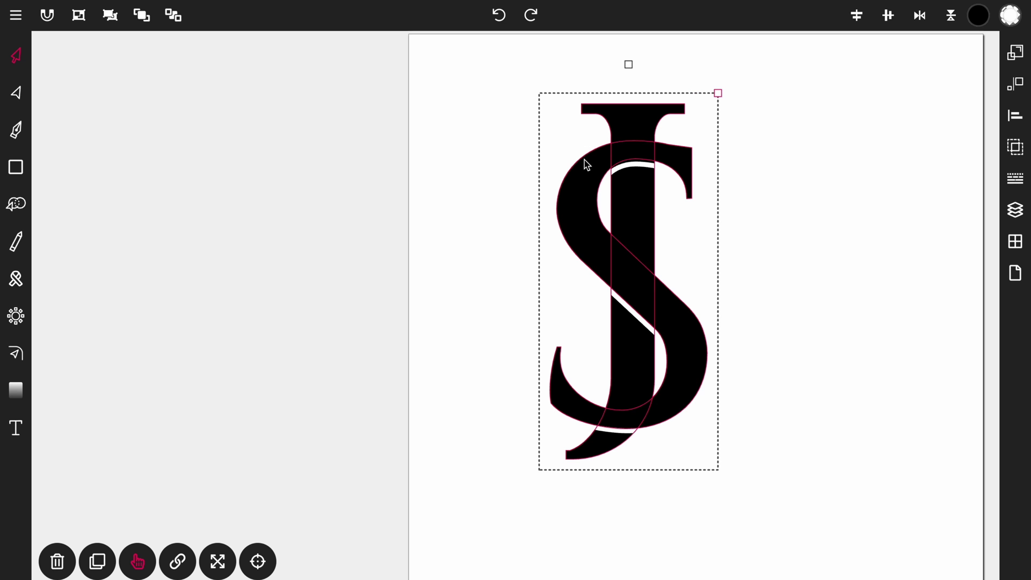
Unite the J and S into a single merged shape.
click(1015, 147)
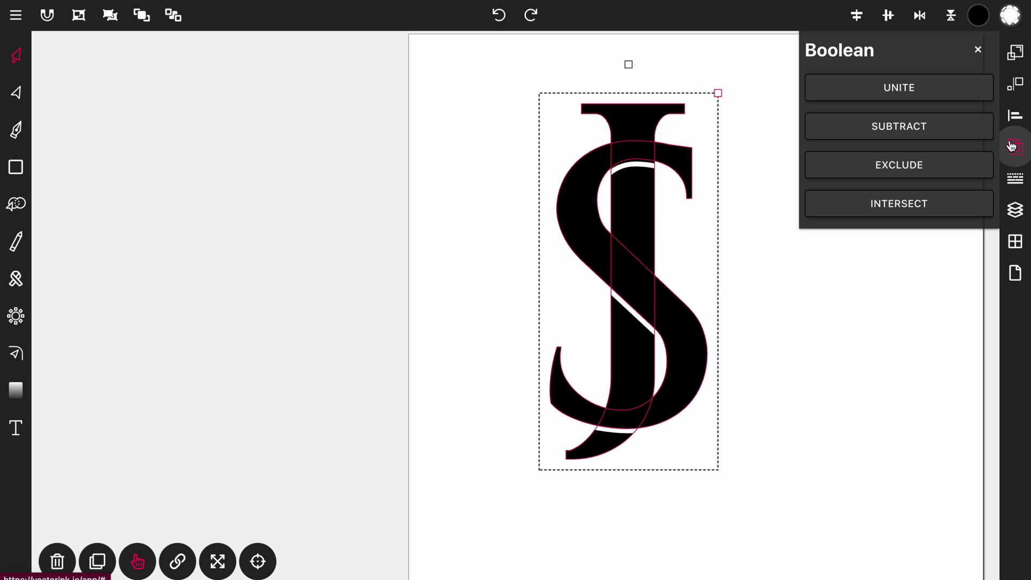
click(896, 88)
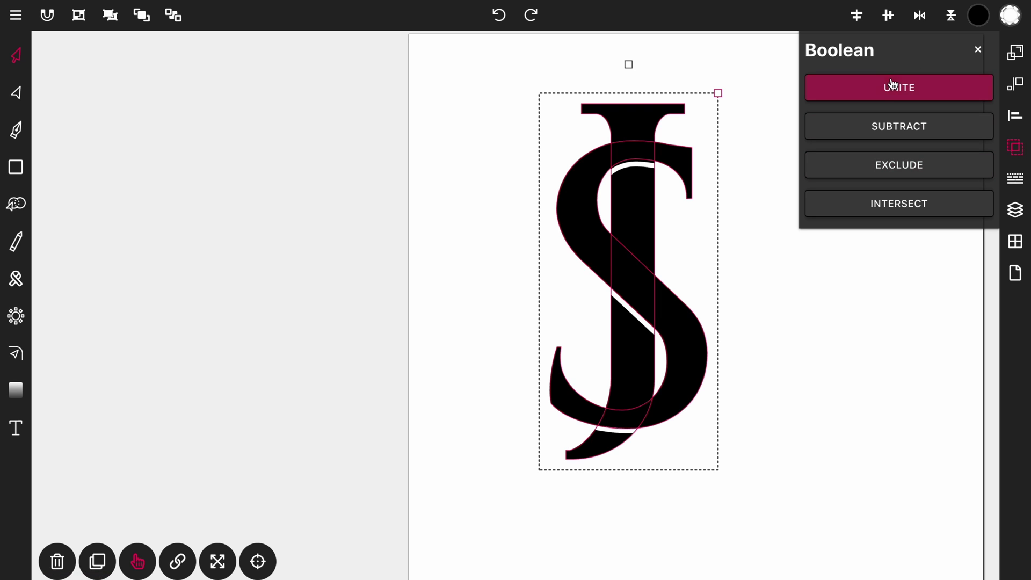
click(901, 90)
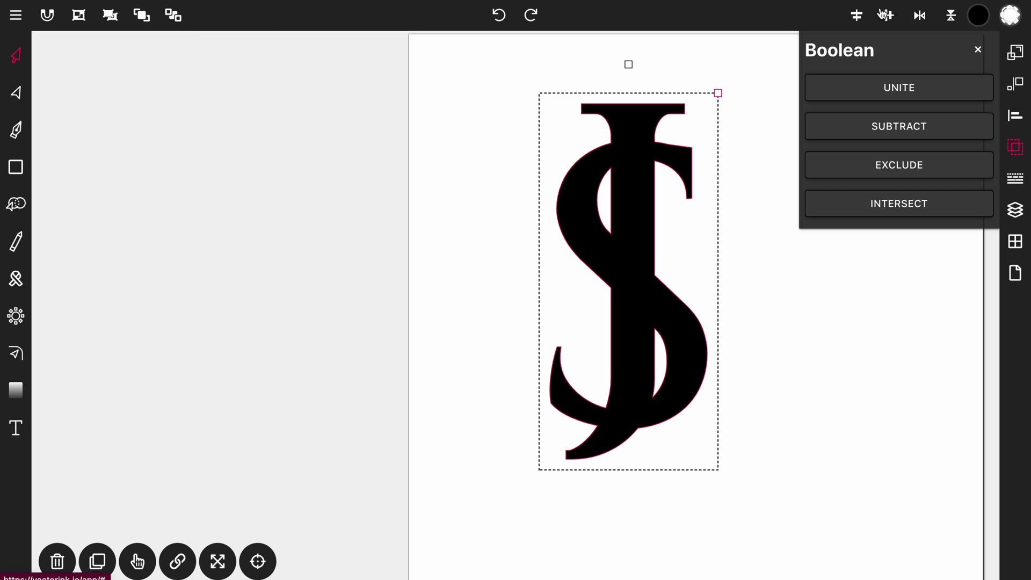
click(979, 50)
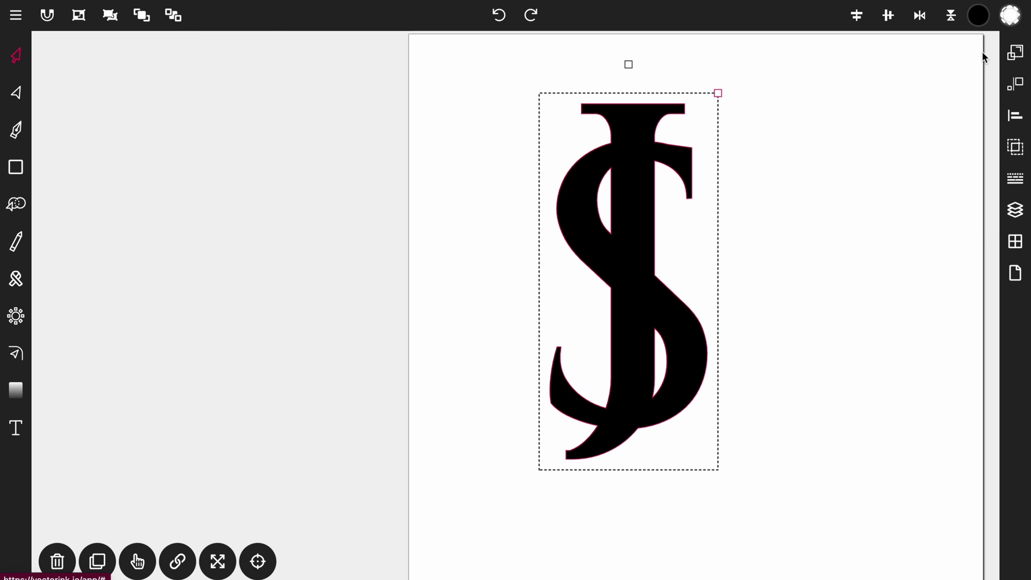
Send the merged letters to back and subtract the white gap shapes from them.
click(173, 16)
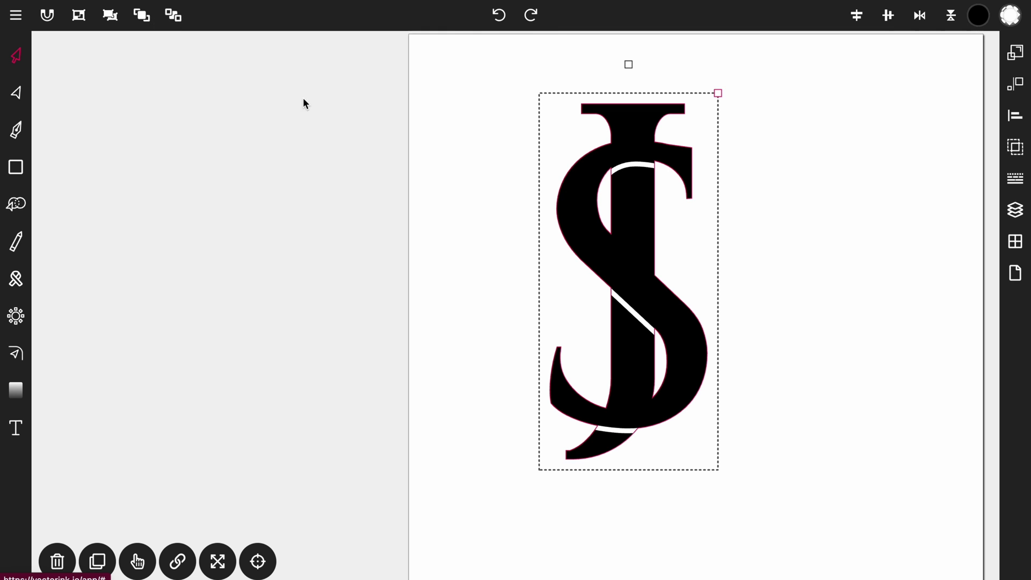
click(462, 151)
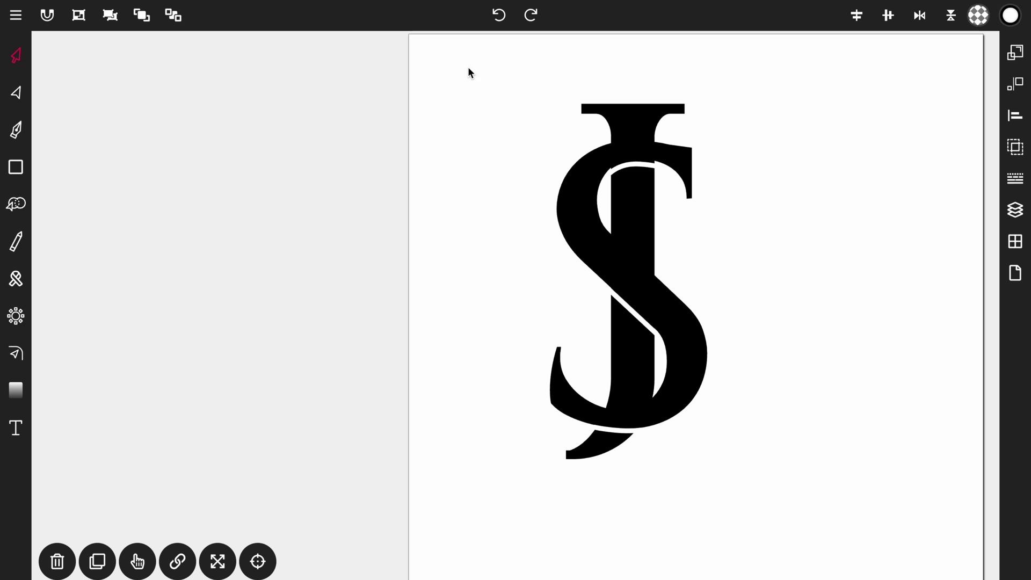
drag(460, 59, 865, 572)
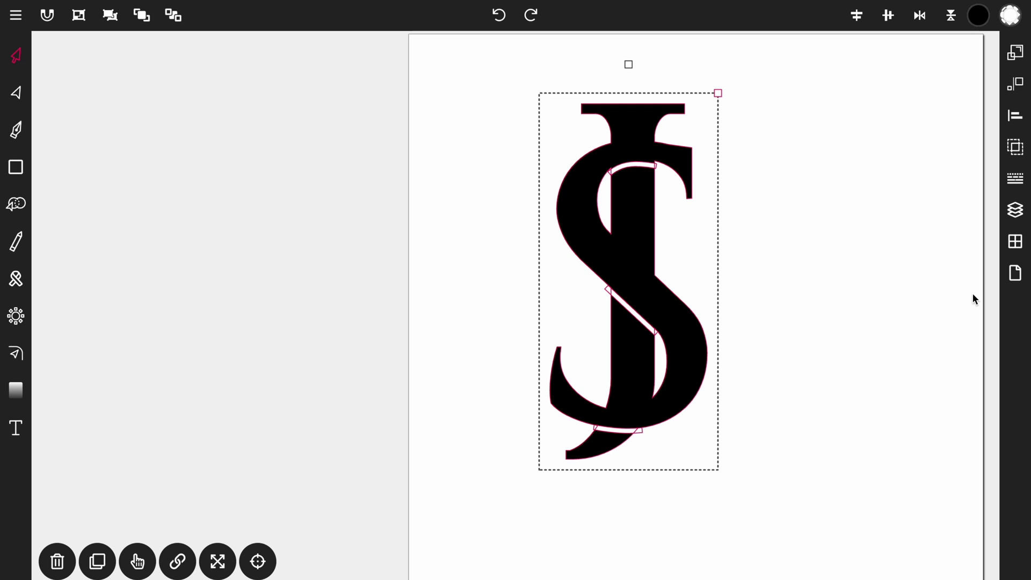
click(1014, 147)
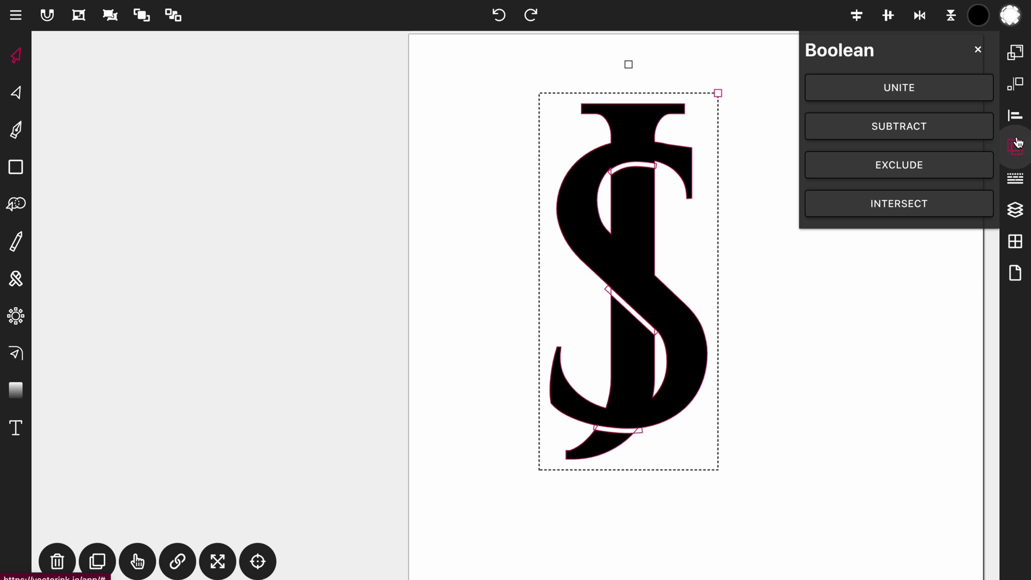
click(927, 133)
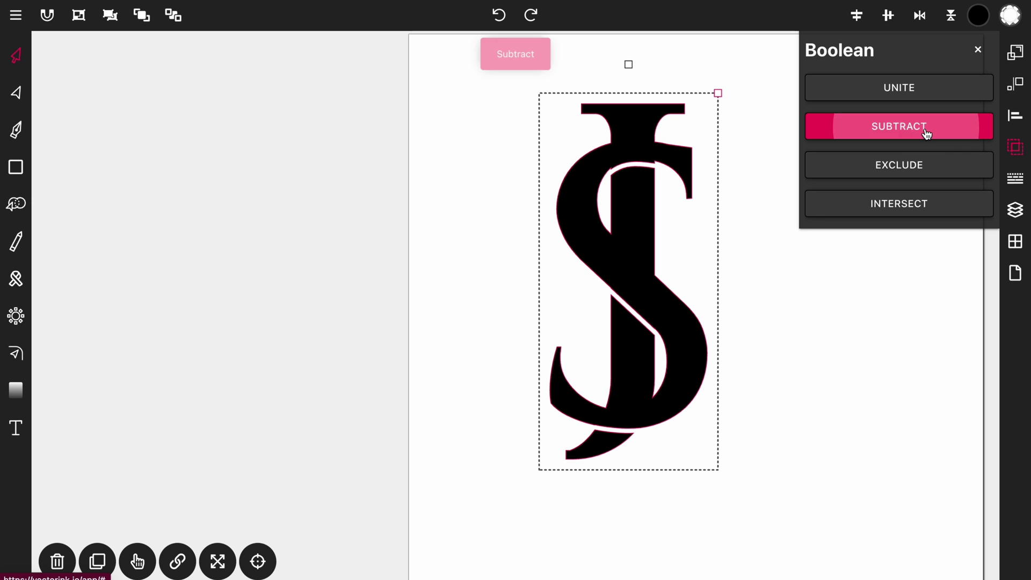
click(977, 49)
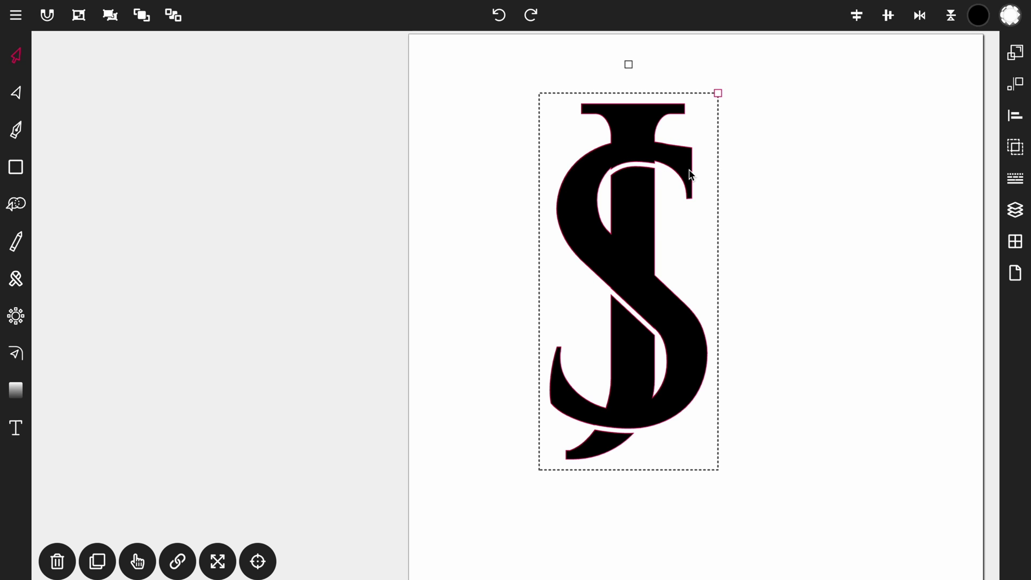
Delete the stray point and extra corner points along the upper gap.
scroll(634, 168, up, 10)
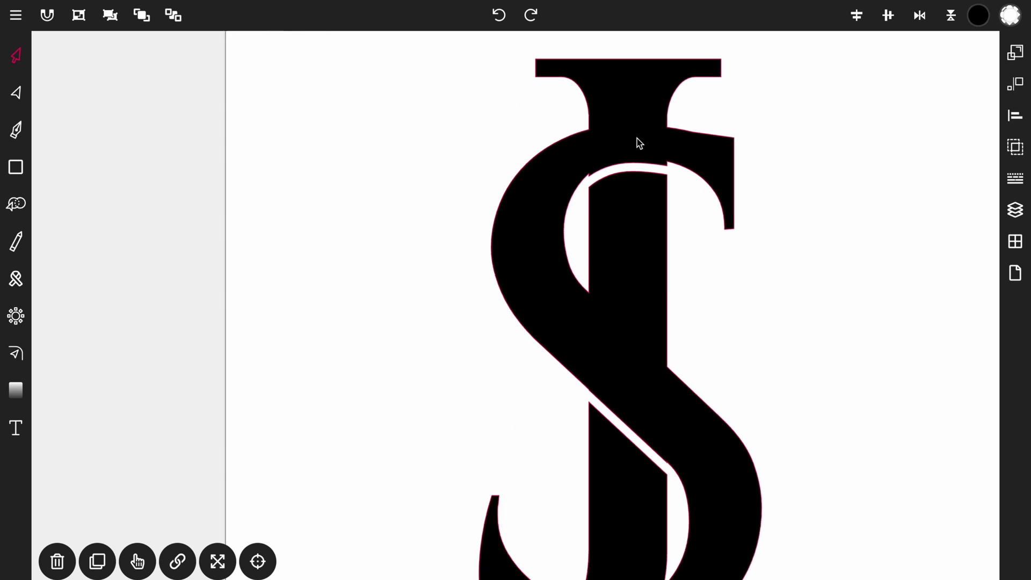
scroll(639, 140, up, 8)
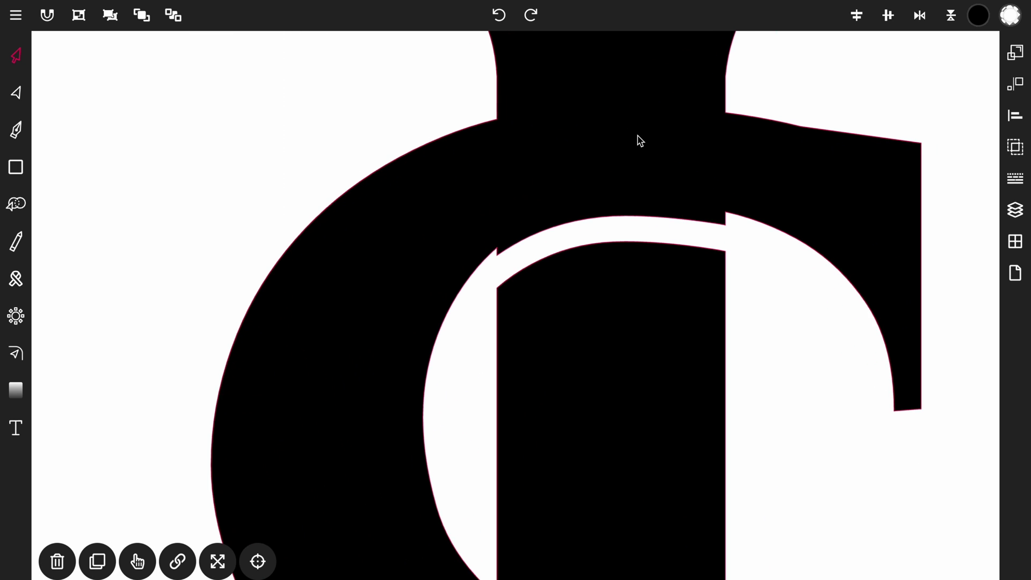
click(16, 93)
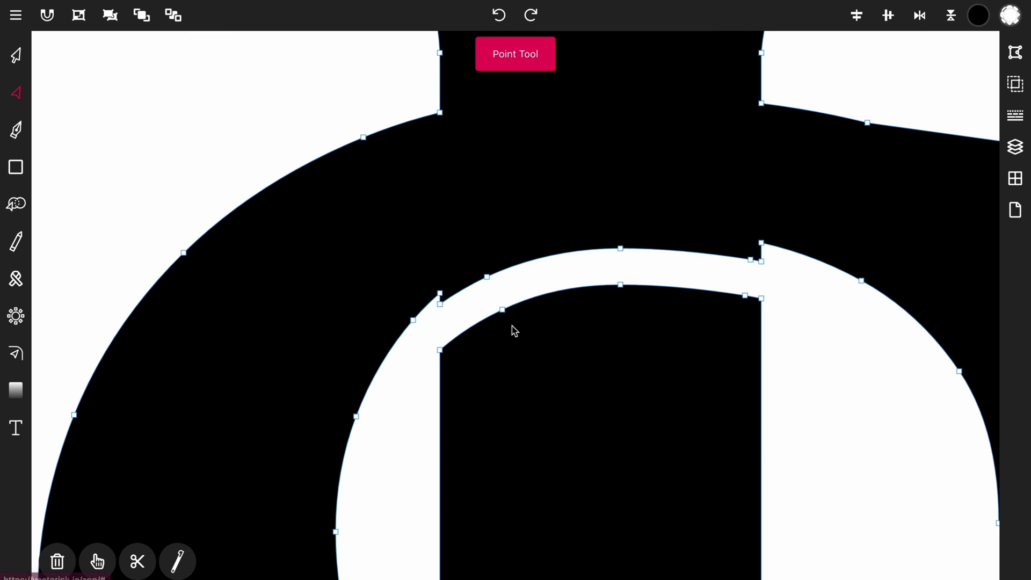
click(440, 304)
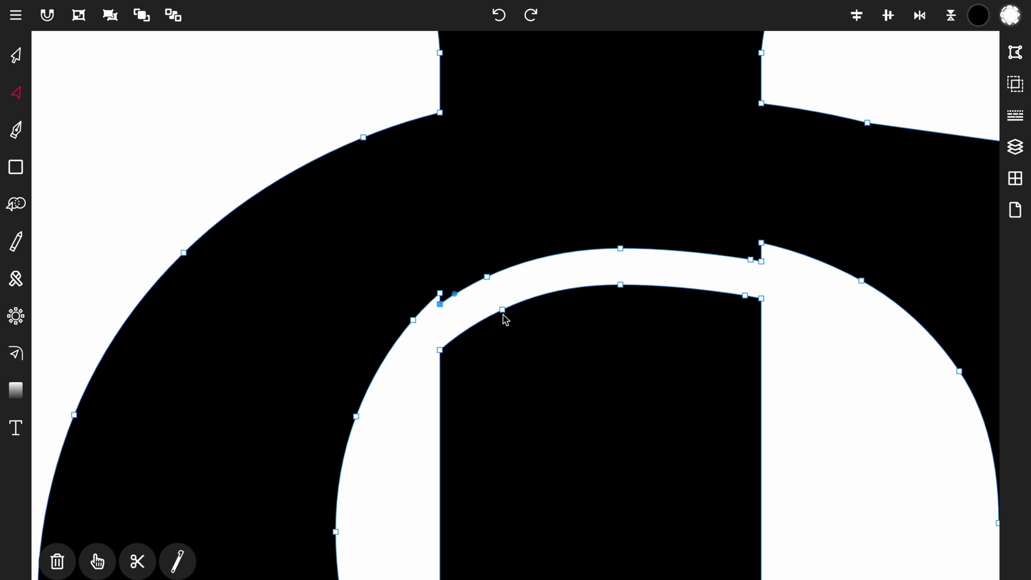
click(57, 561)
drag(769, 278, 738, 254)
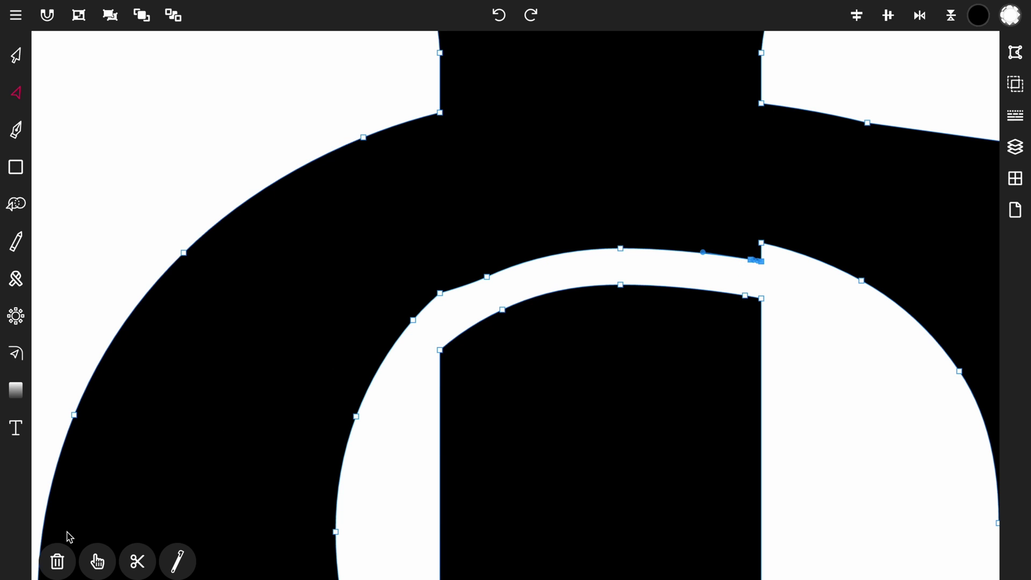
click(57, 561)
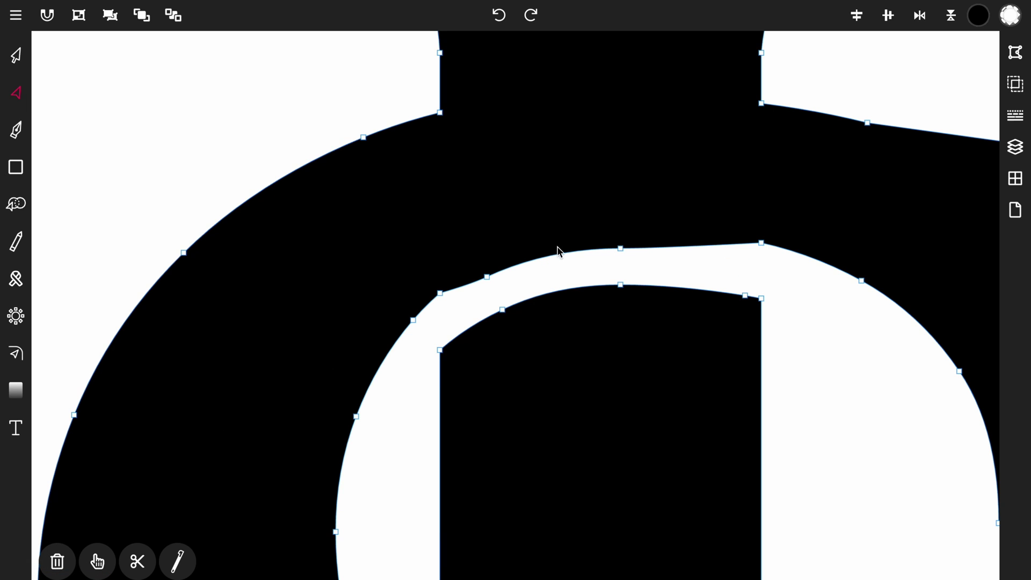
Reshape the gap's upper edge into a smooth curve, making its right end point smooth.
drag(485, 278, 530, 266)
click(620, 249)
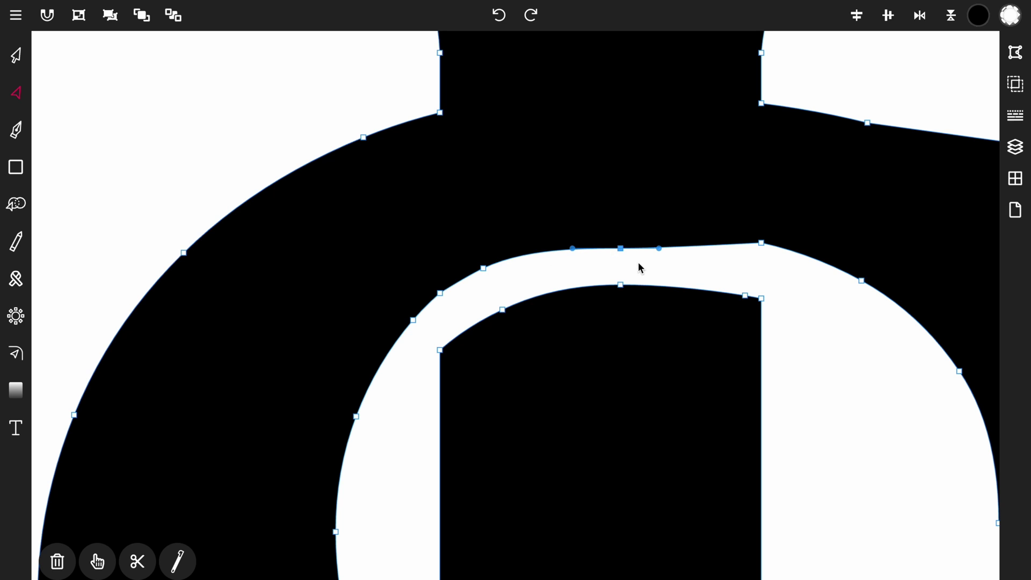
drag(638, 267, 647, 263)
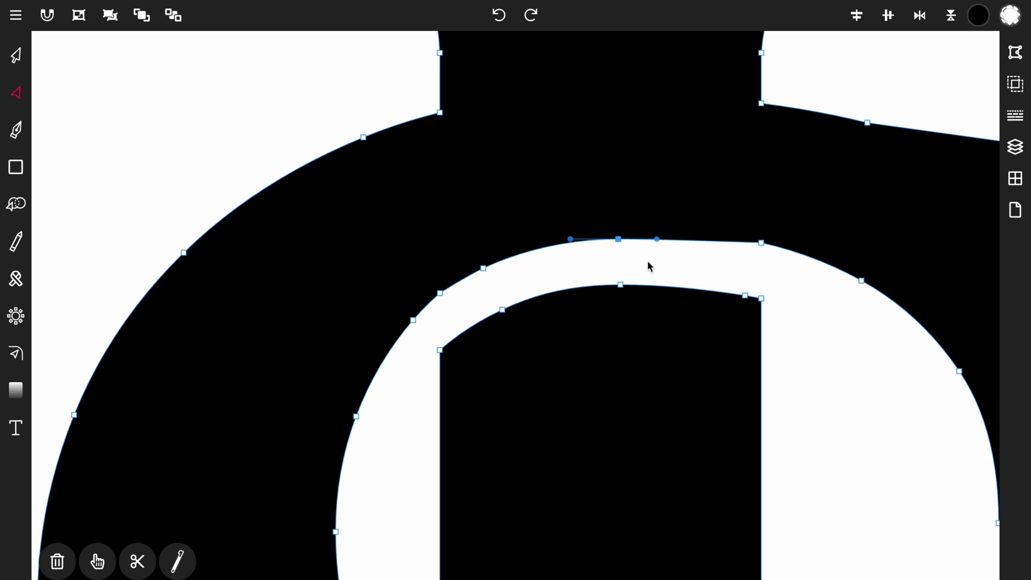
click(651, 266)
double_click(762, 244)
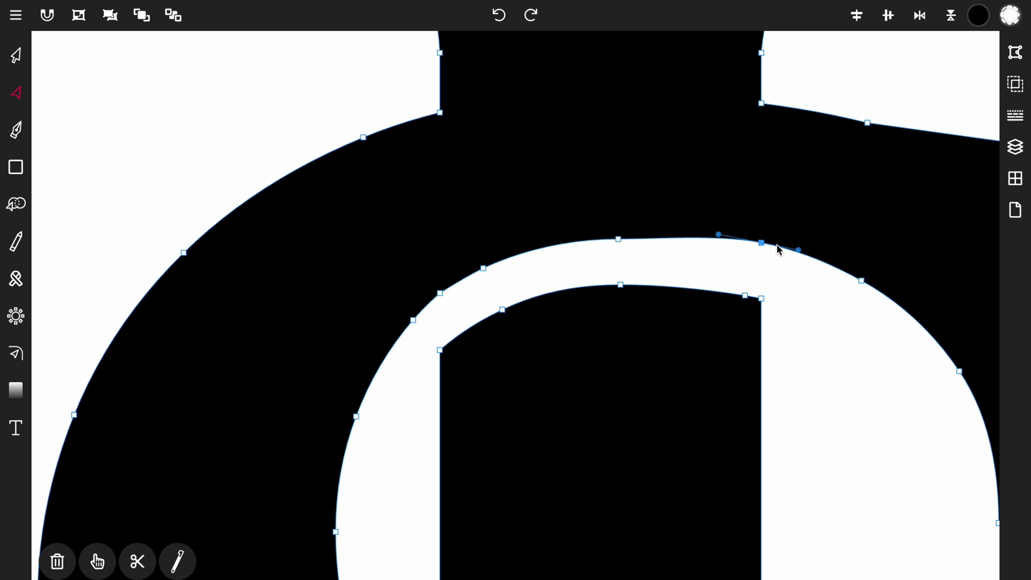
drag(752, 253, 752, 263)
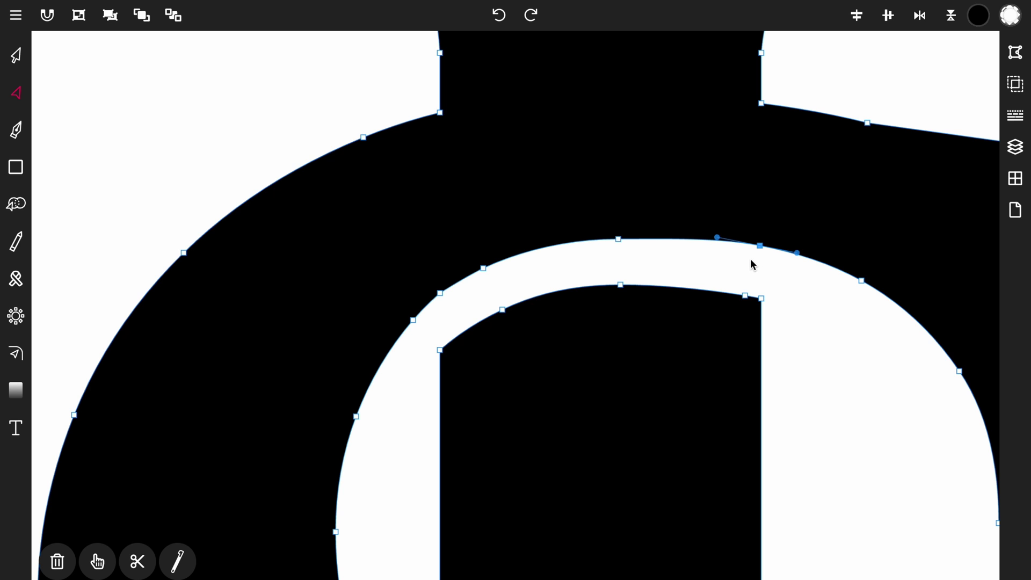
click(659, 252)
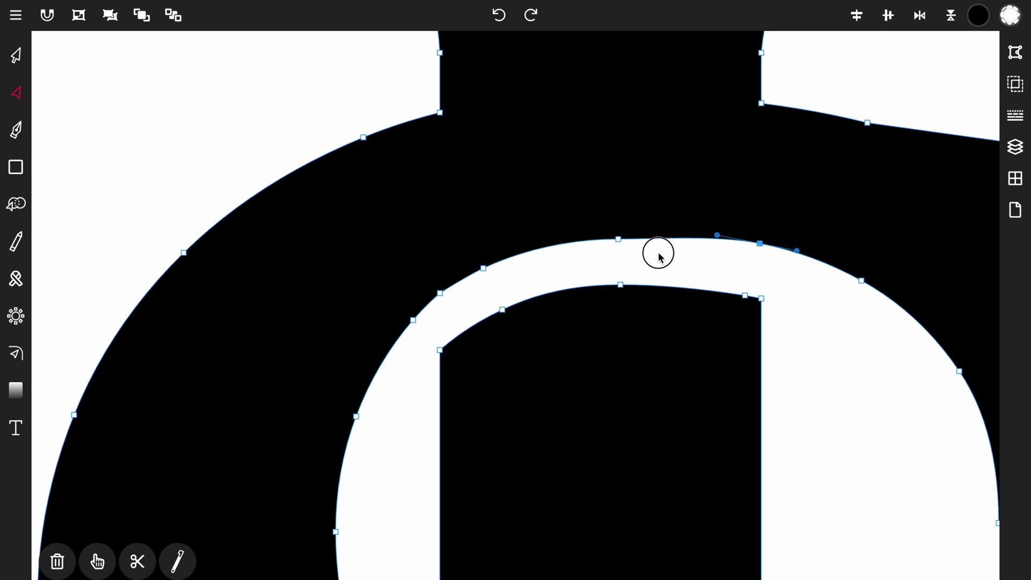
click(619, 251)
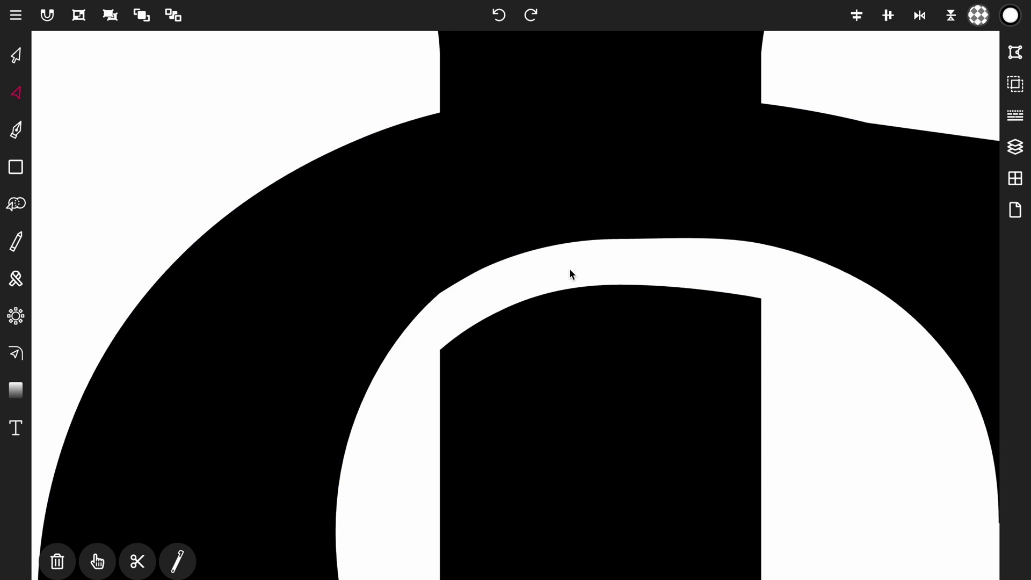
Show the monogram's nodes and zoom around the diagonal gap and lower bowl to inspect them.
scroll(571, 273, down, 10)
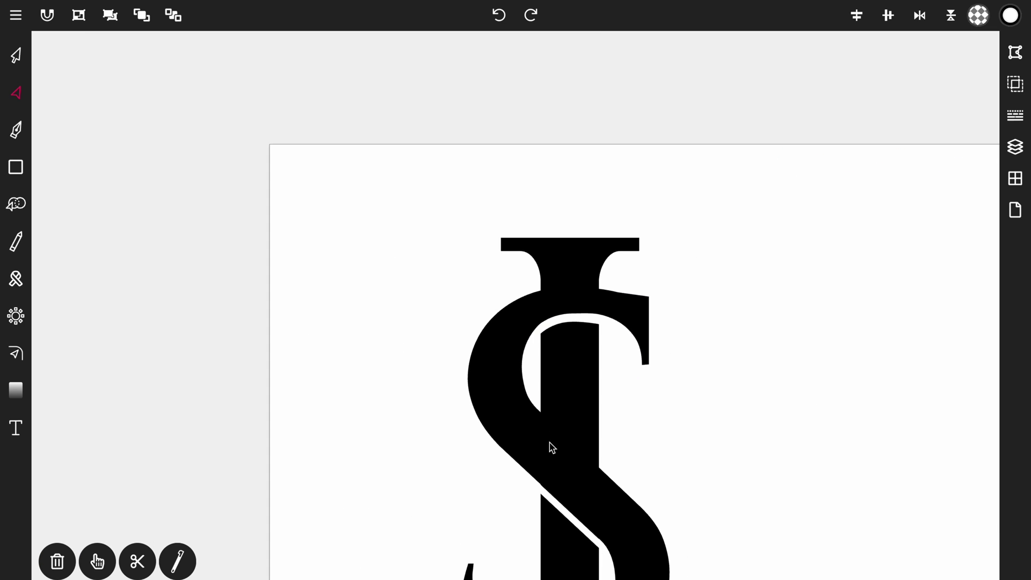
scroll(560, 503, down, 2)
scroll(574, 527, up, 10)
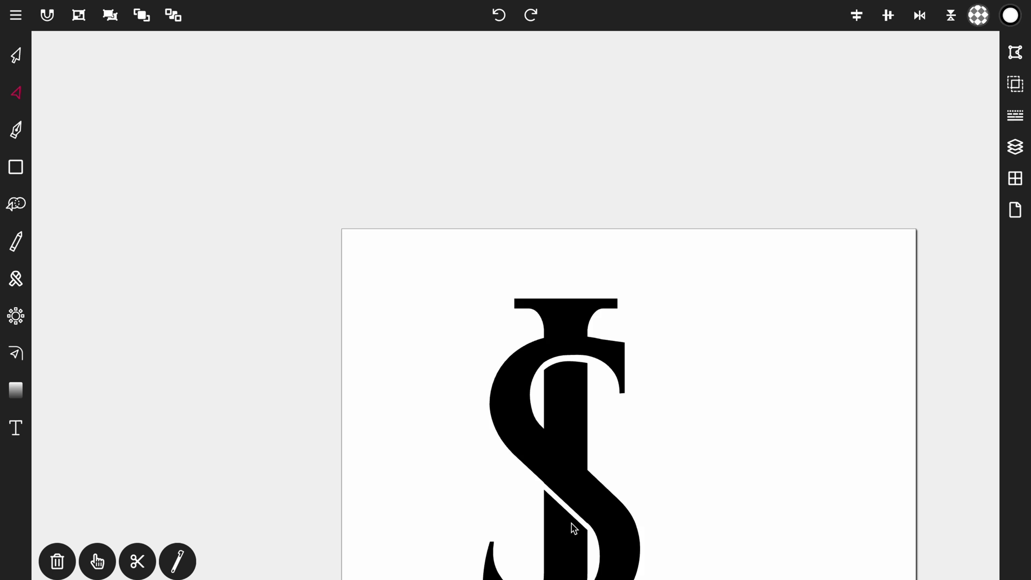
scroll(585, 536, up, 10)
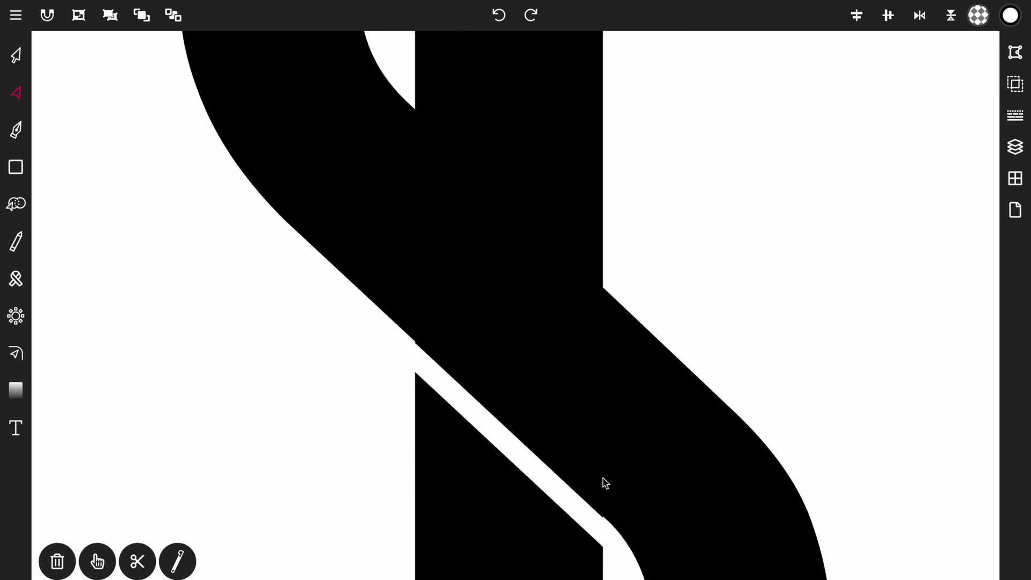
click(598, 516)
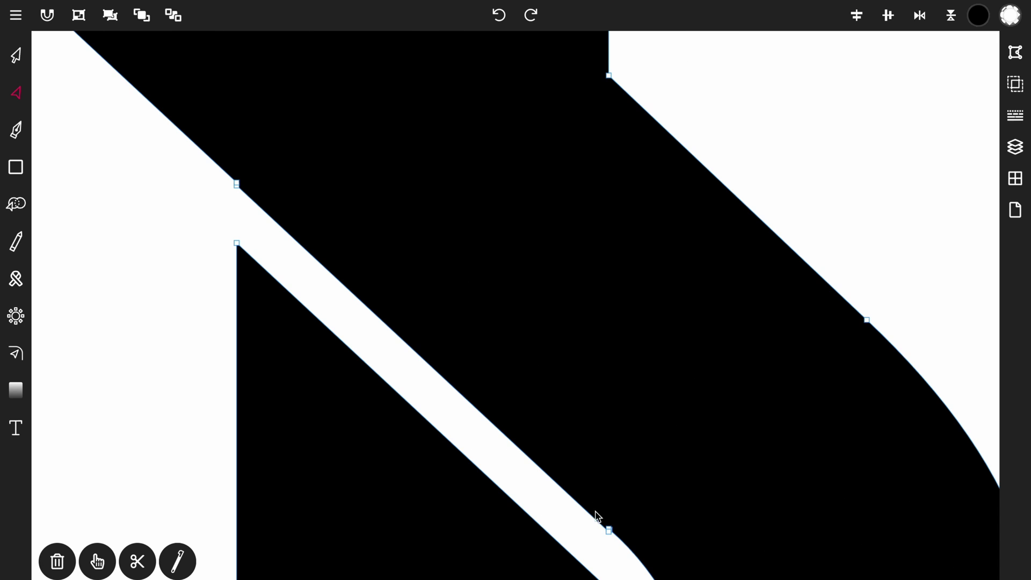
scroll(605, 534, up, 8)
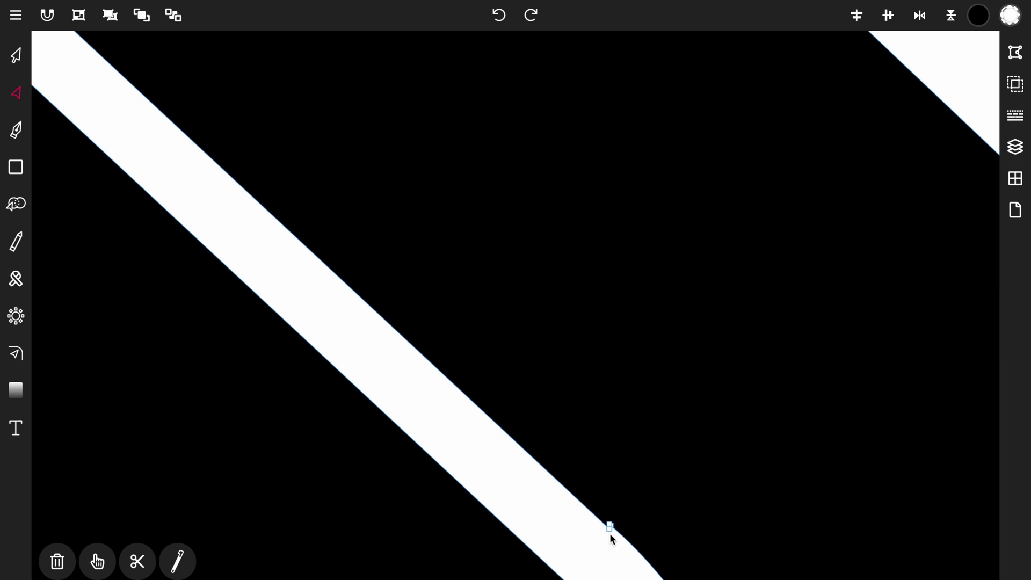
scroll(609, 534, up, 8)
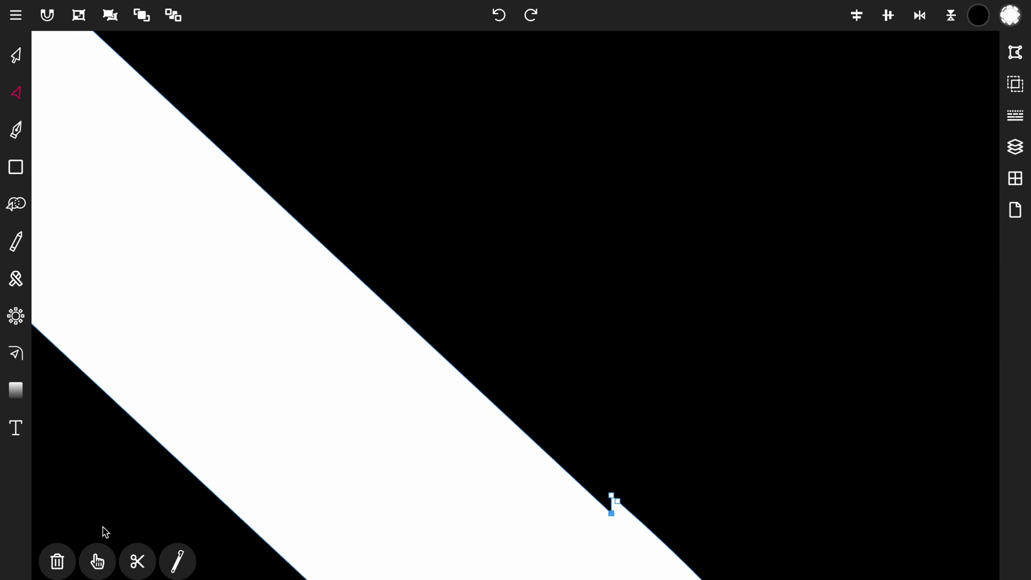
scroll(303, 380, down, 3)
scroll(303, 374, down, 8)
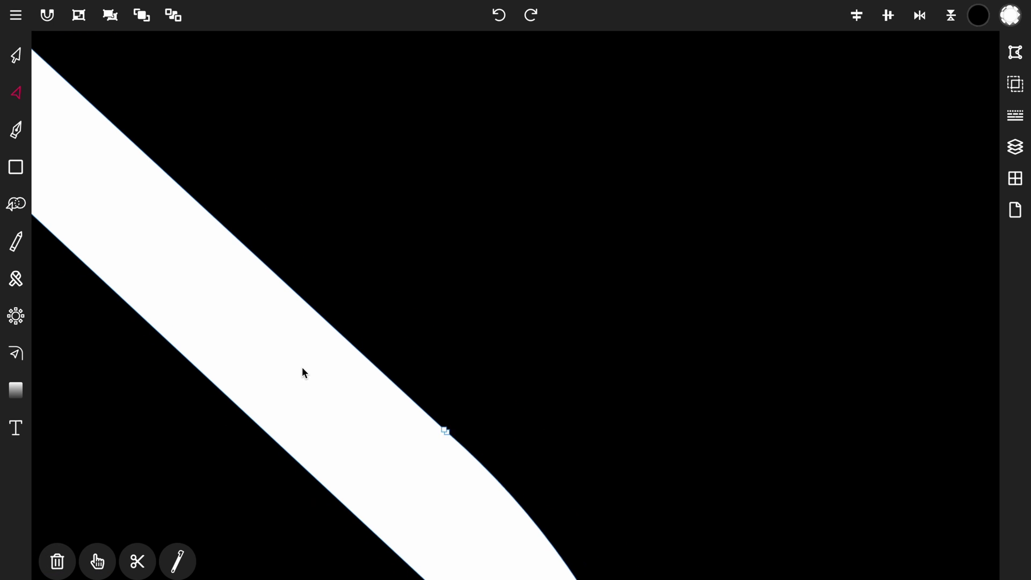
scroll(301, 367, down, 2)
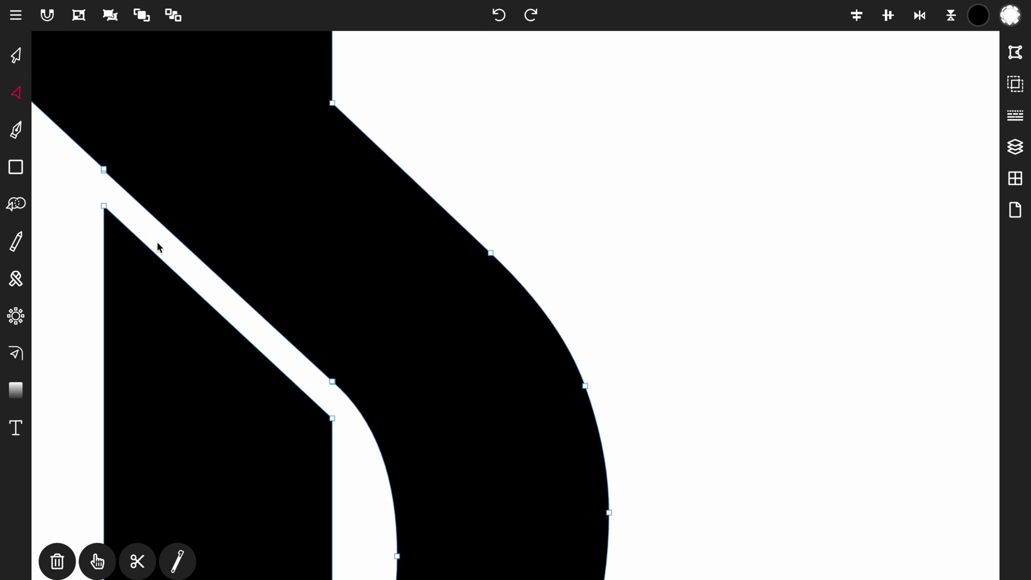
scroll(93, 141, up, 8)
scroll(94, 156, up, 5)
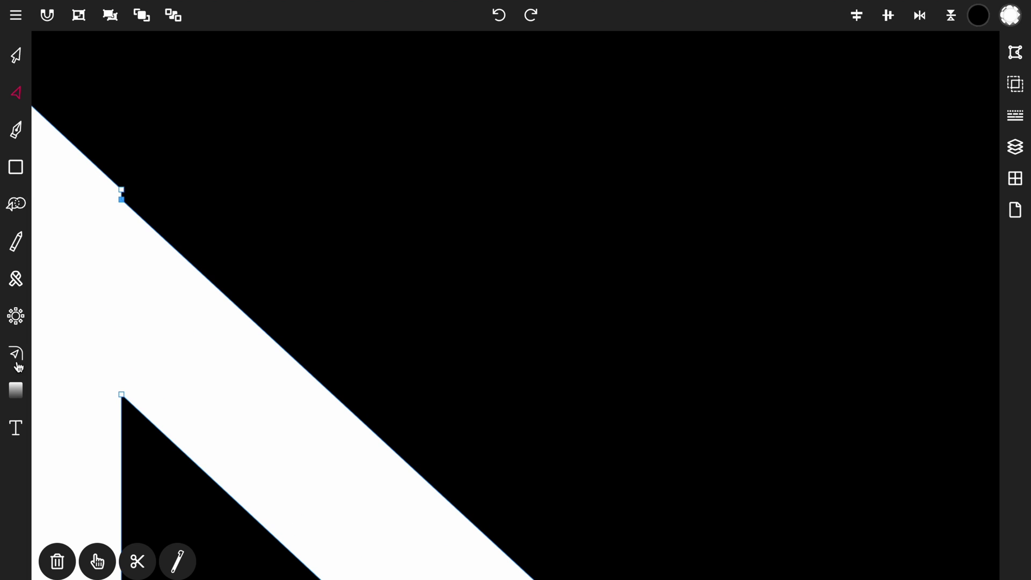
scroll(305, 395, down, 6)
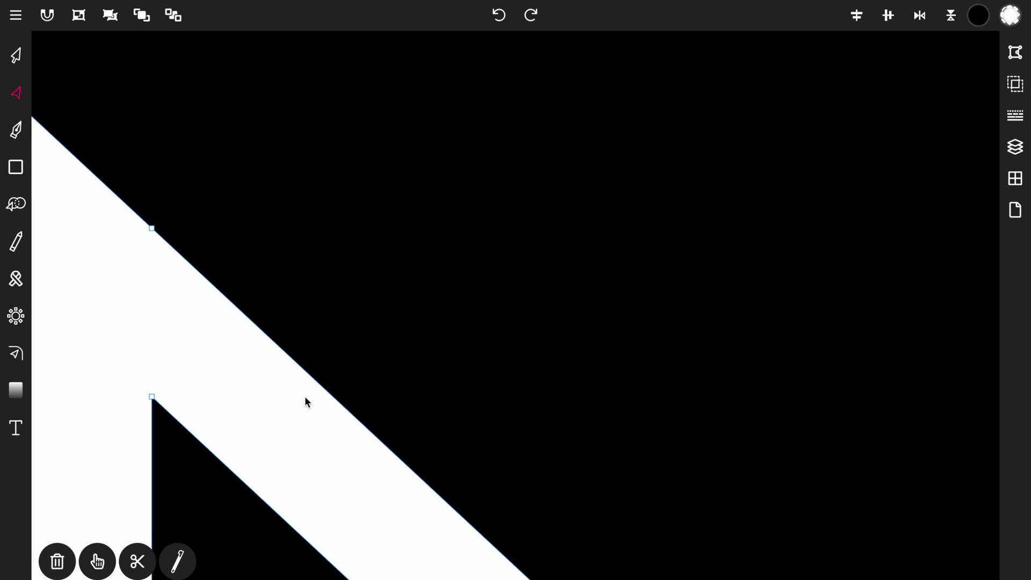
scroll(312, 387, down, 8)
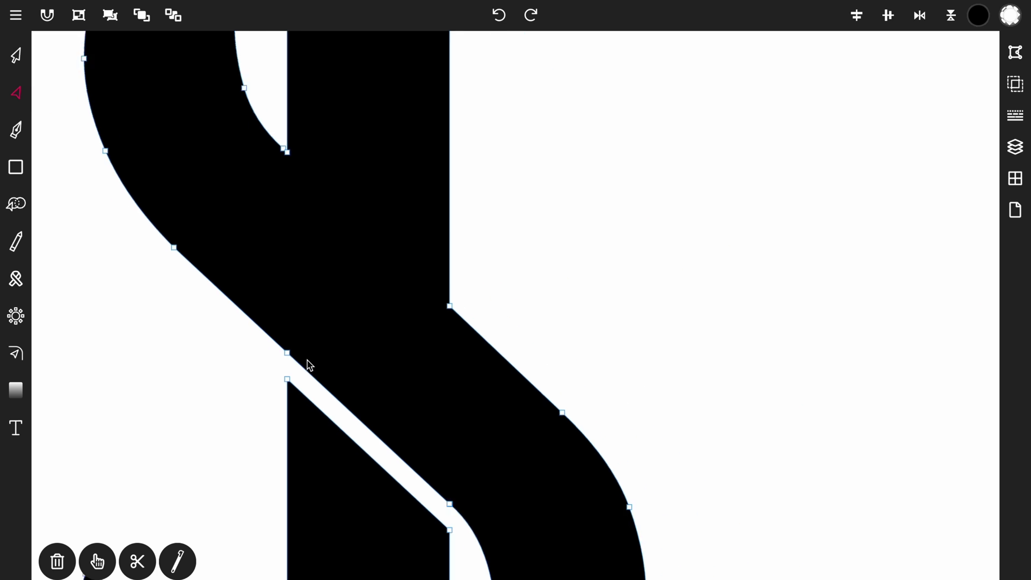
scroll(299, 367, down, 3)
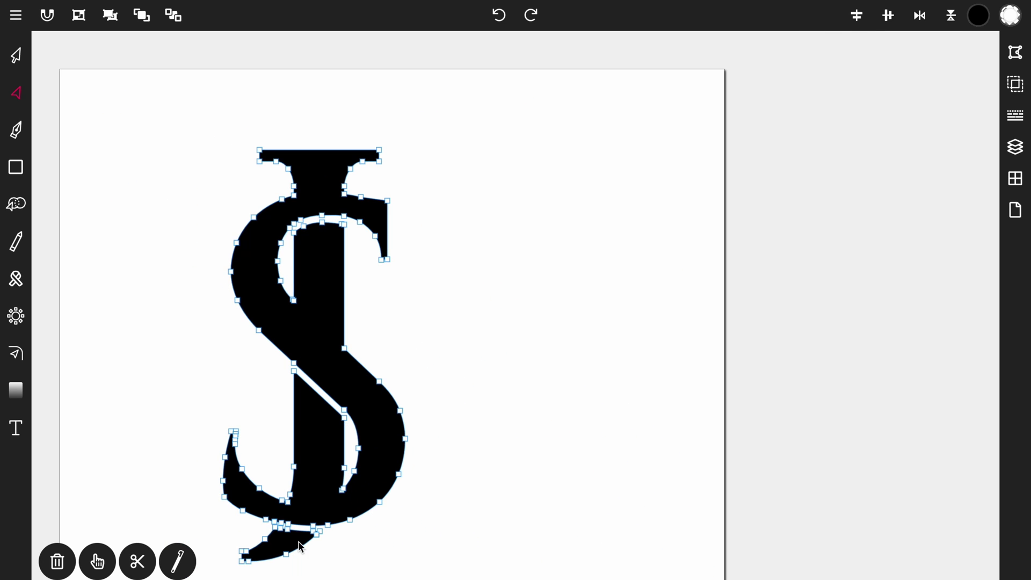
scroll(299, 546, up, 10)
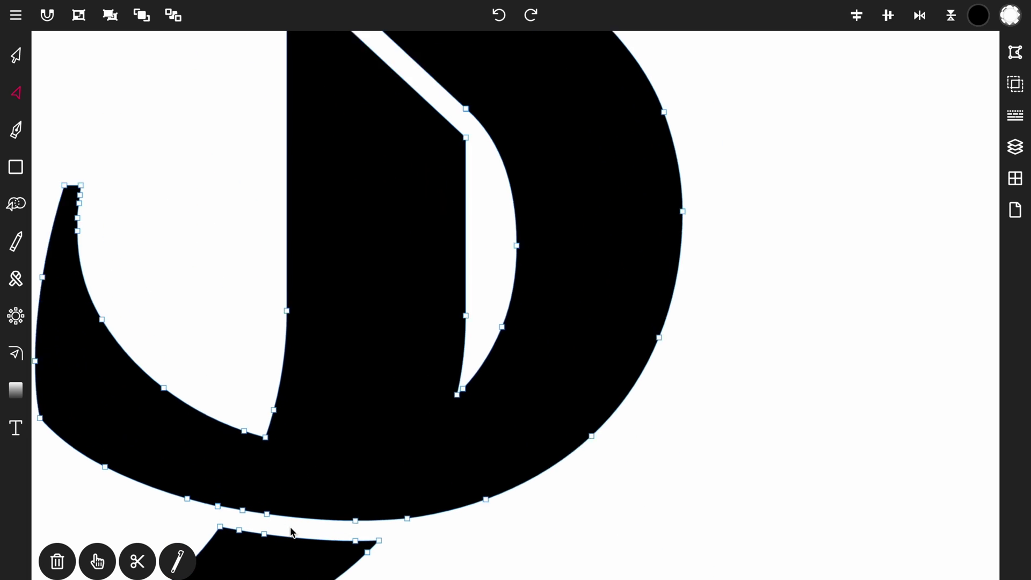
scroll(292, 532, up, 6)
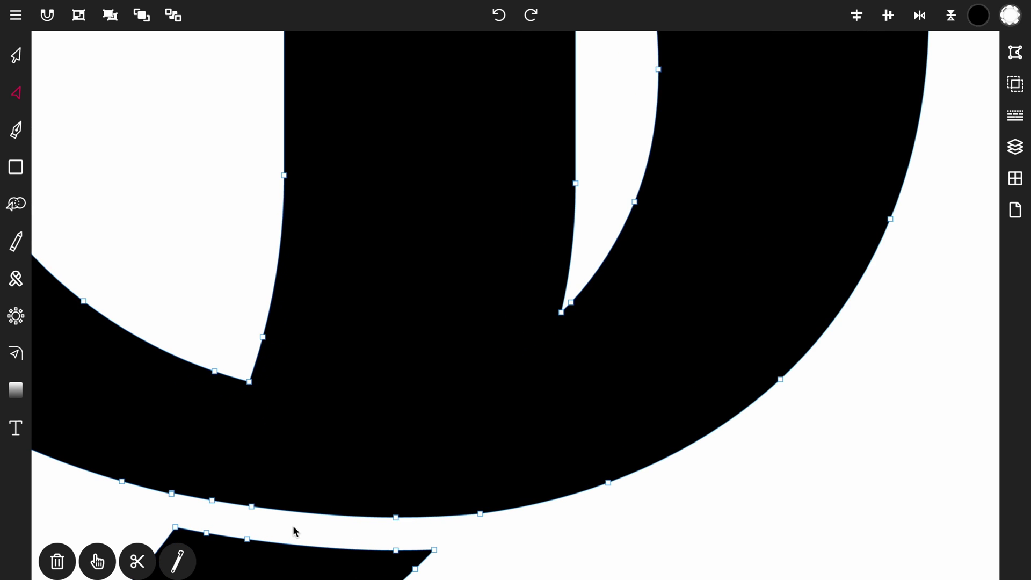
scroll(295, 530, down, 8)
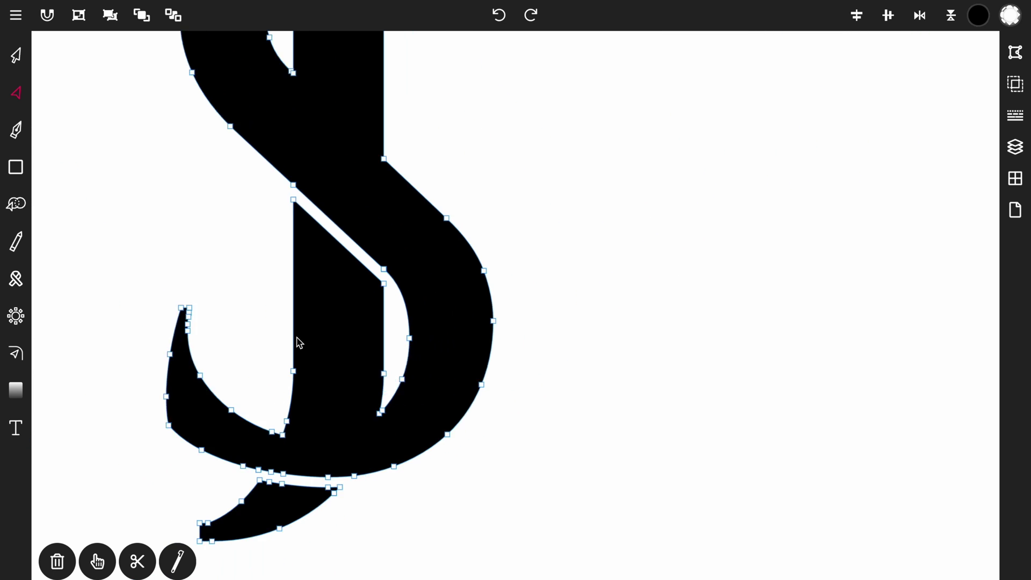
Raise the top node of the upper gap's arch slightly to flatten its curve over the J.
scroll(300, 343, down, 8)
scroll(296, 122, up, 2)
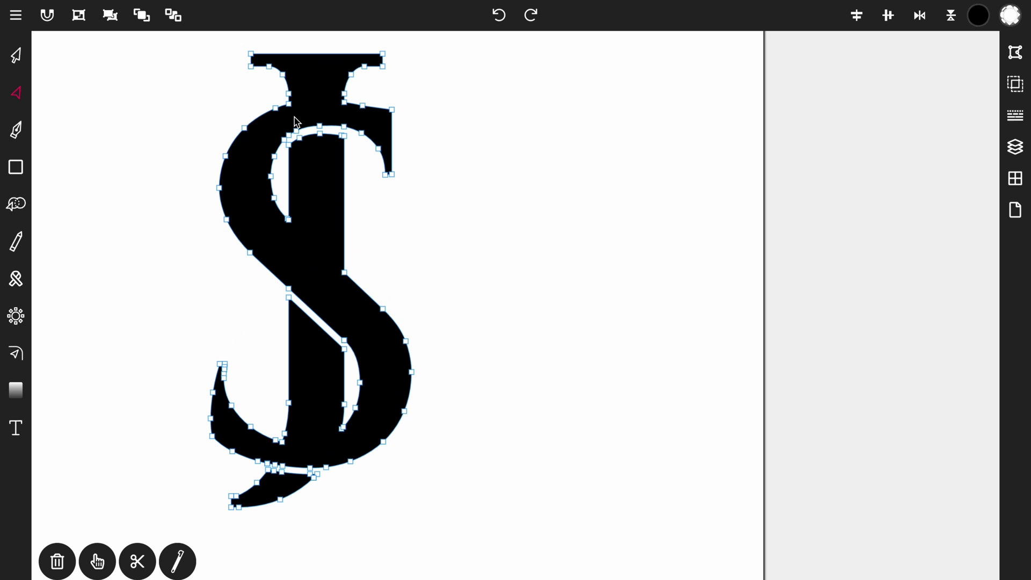
scroll(298, 126, up, 4)
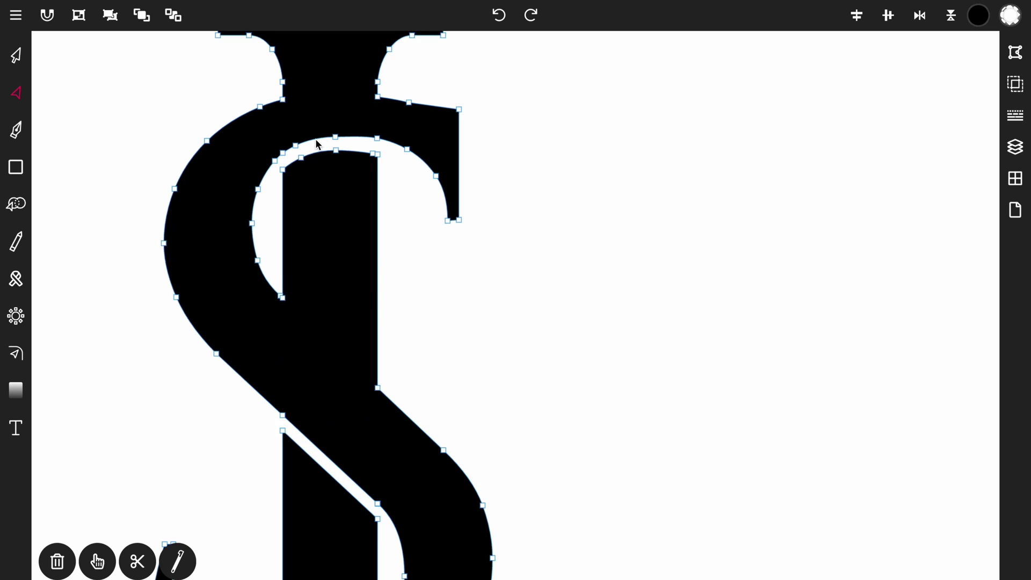
scroll(317, 144, up, 3)
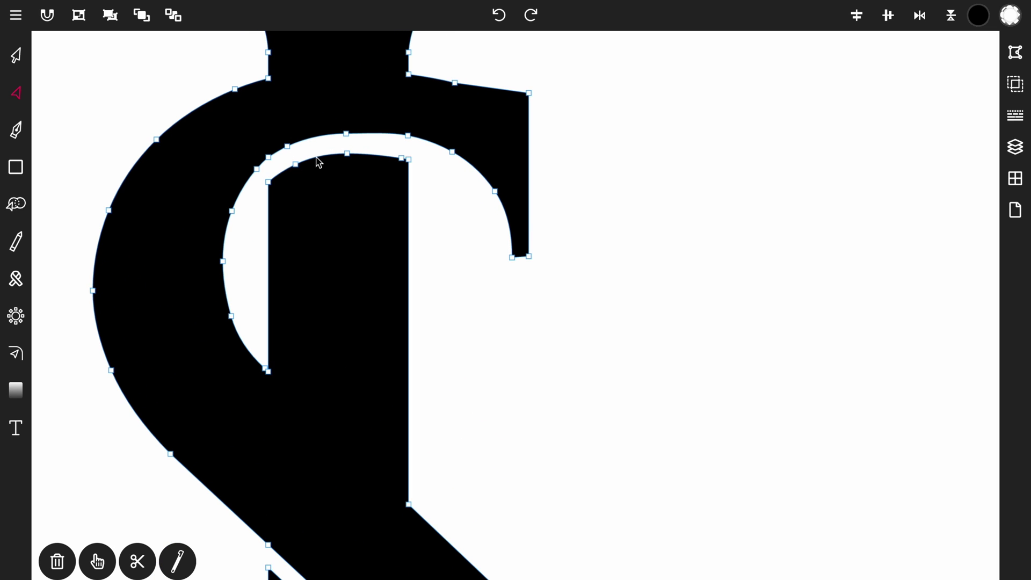
scroll(318, 147, up, 5)
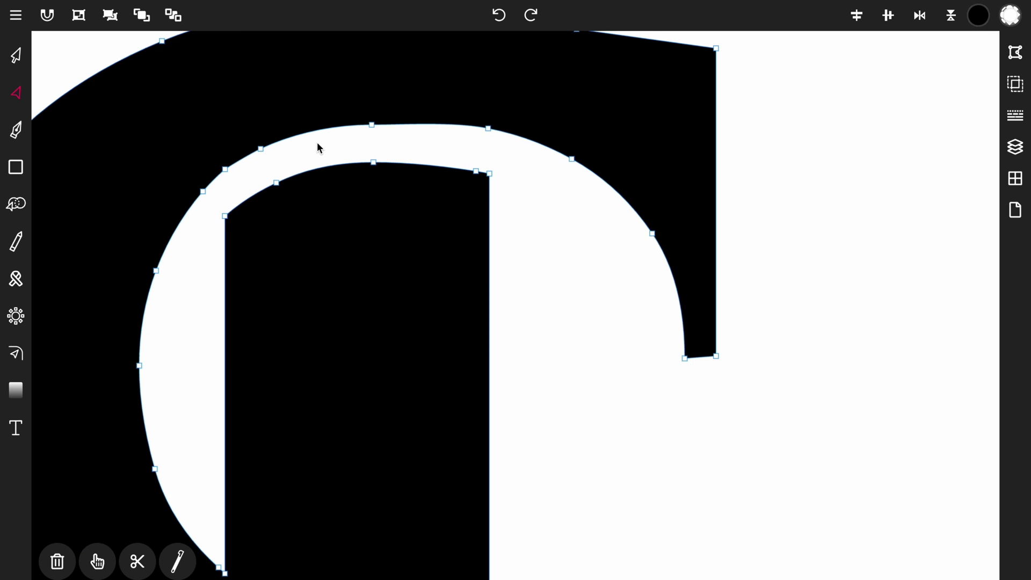
scroll(318, 144, up, 1)
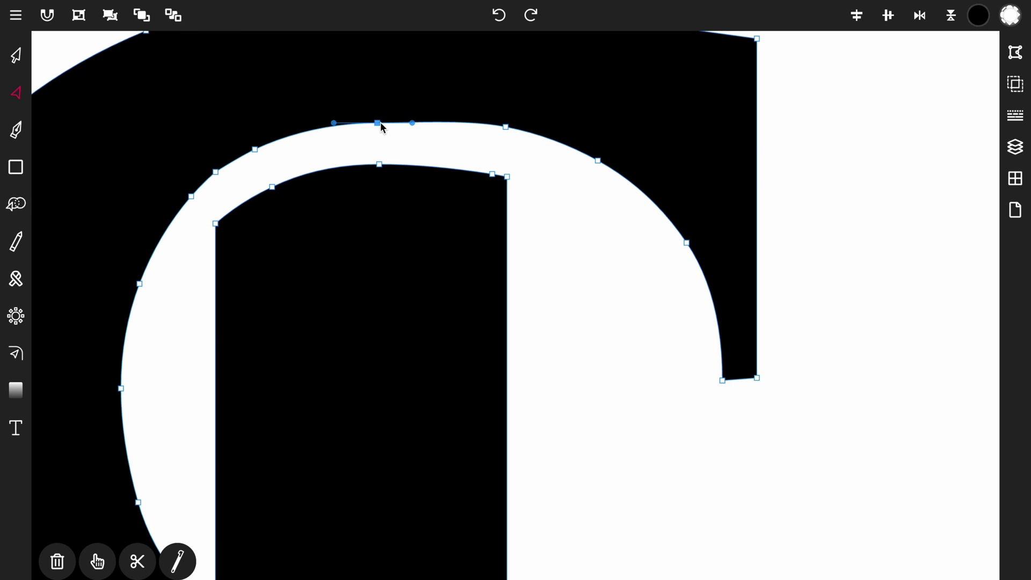
drag(379, 124, 377, 117)
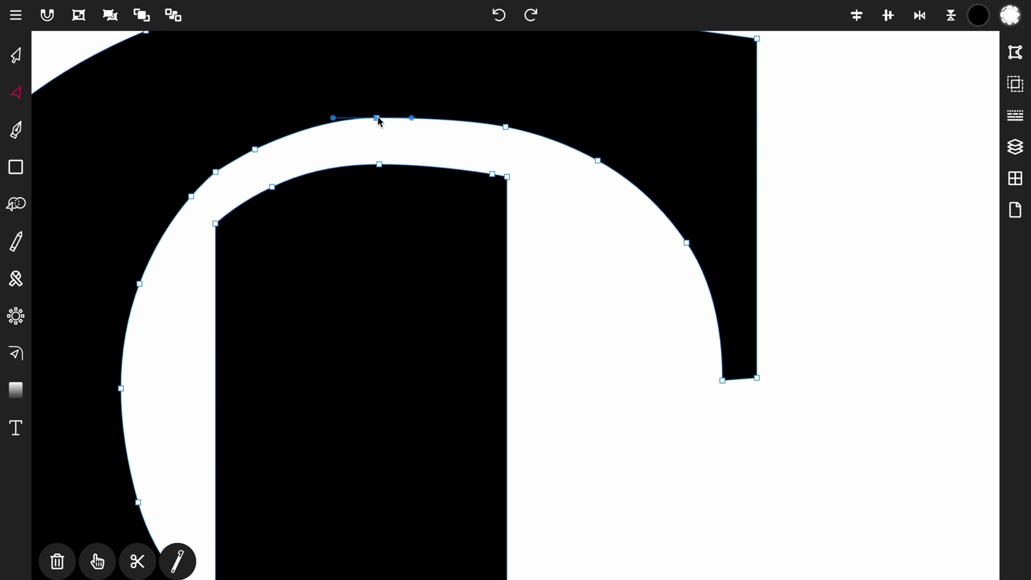
click(404, 147)
click(396, 144)
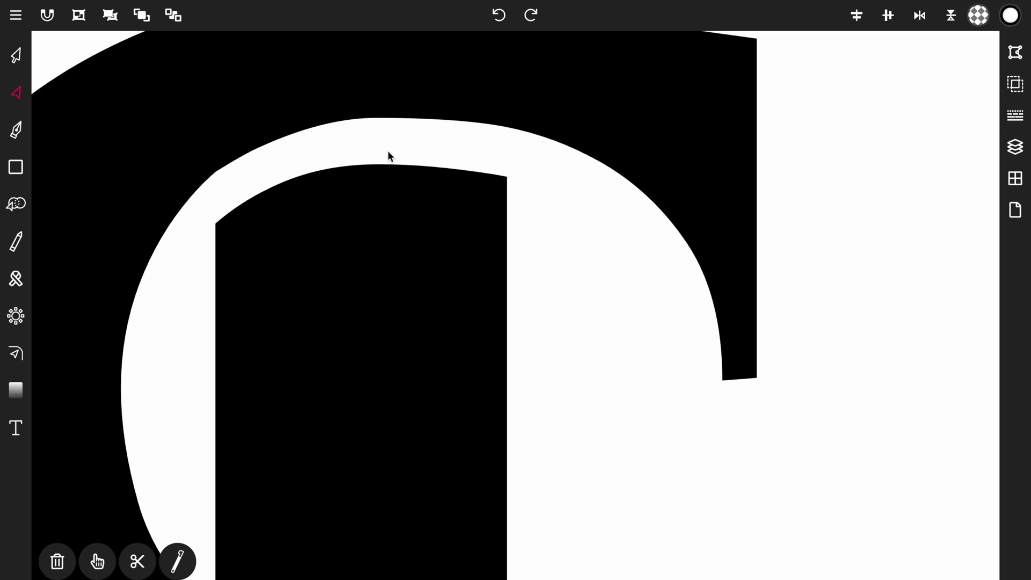
scroll(258, 143, down, 3)
scroll(310, 335, down, 5)
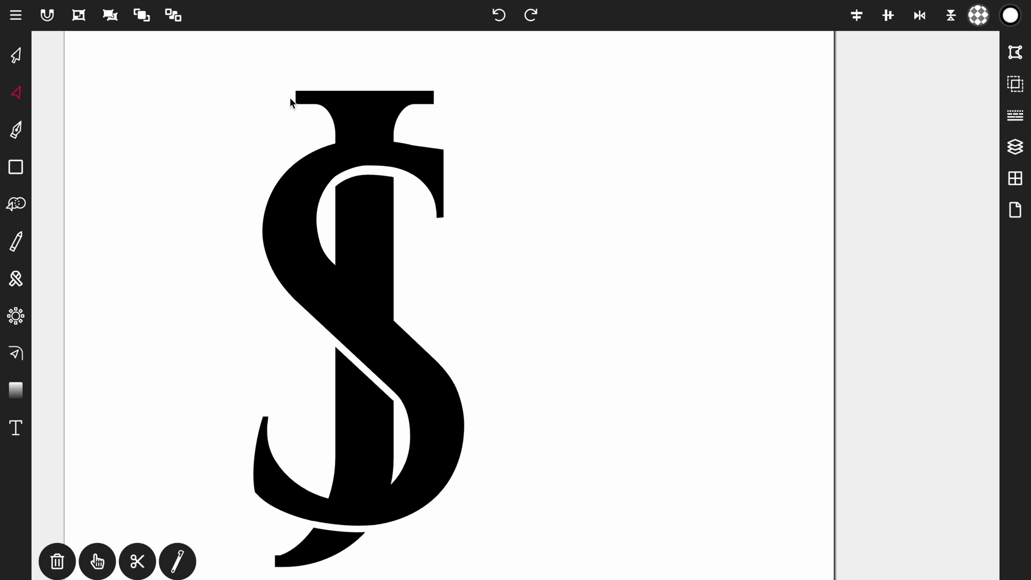
click(317, 155)
click(622, 179)
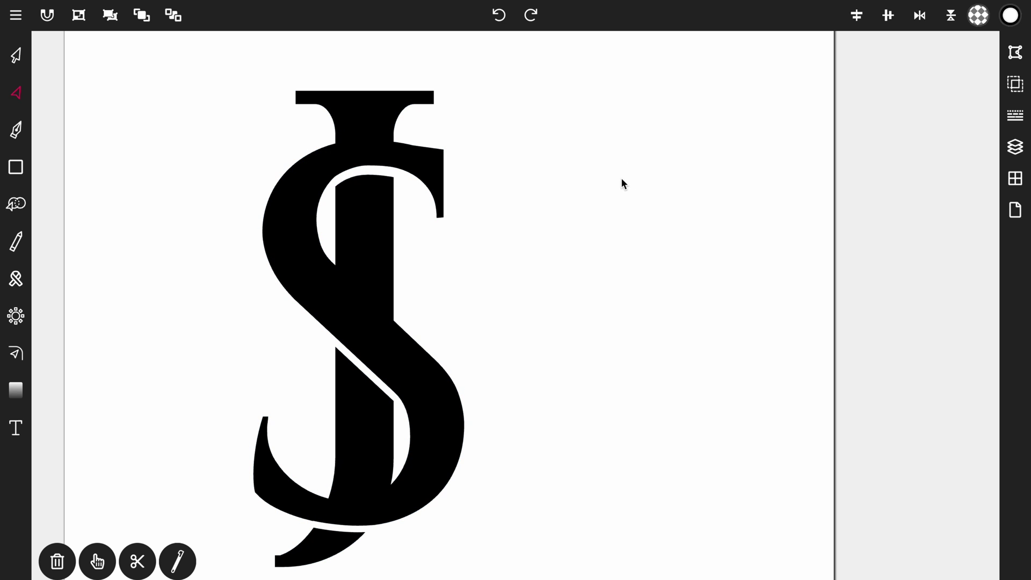